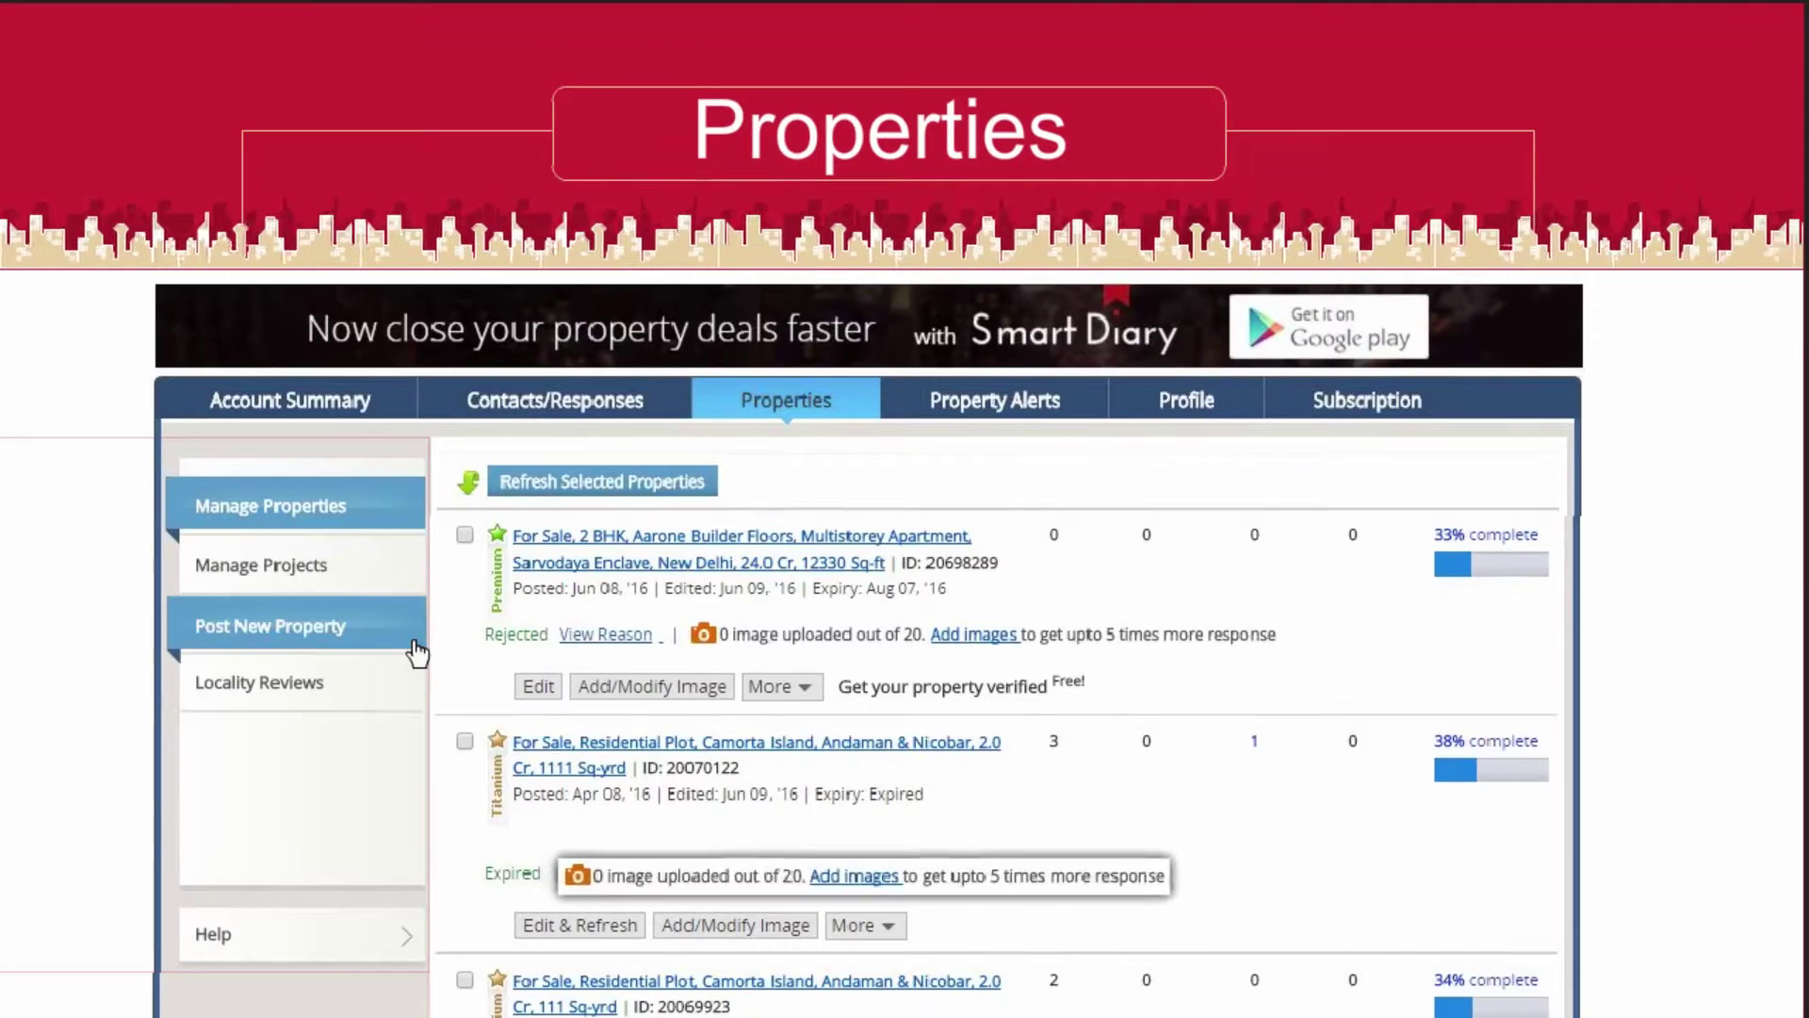
Start a new property ad from Post New Property on the Properties tab
{"action": "left_click", "coordinate": [417, 642]}
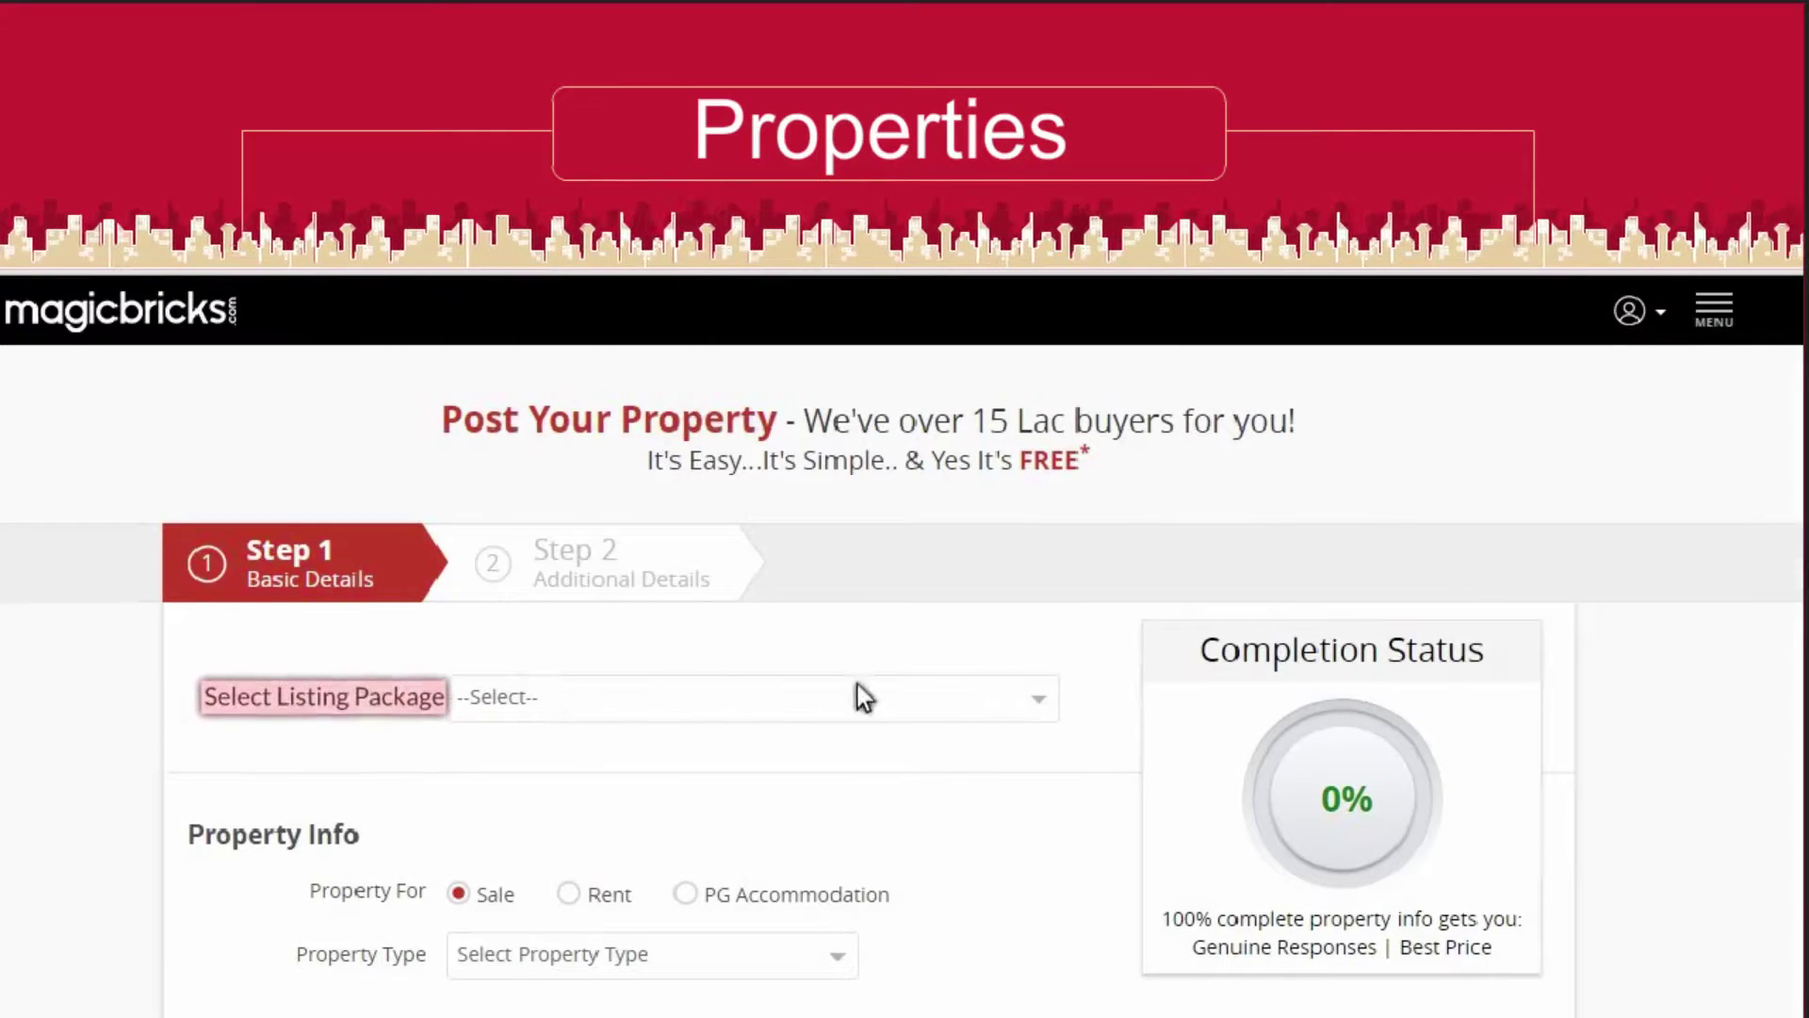
Choose the 263-listing Premium package and submit the property with spam check answer 11
{"action": "left_click", "coordinate": [1034, 698]}
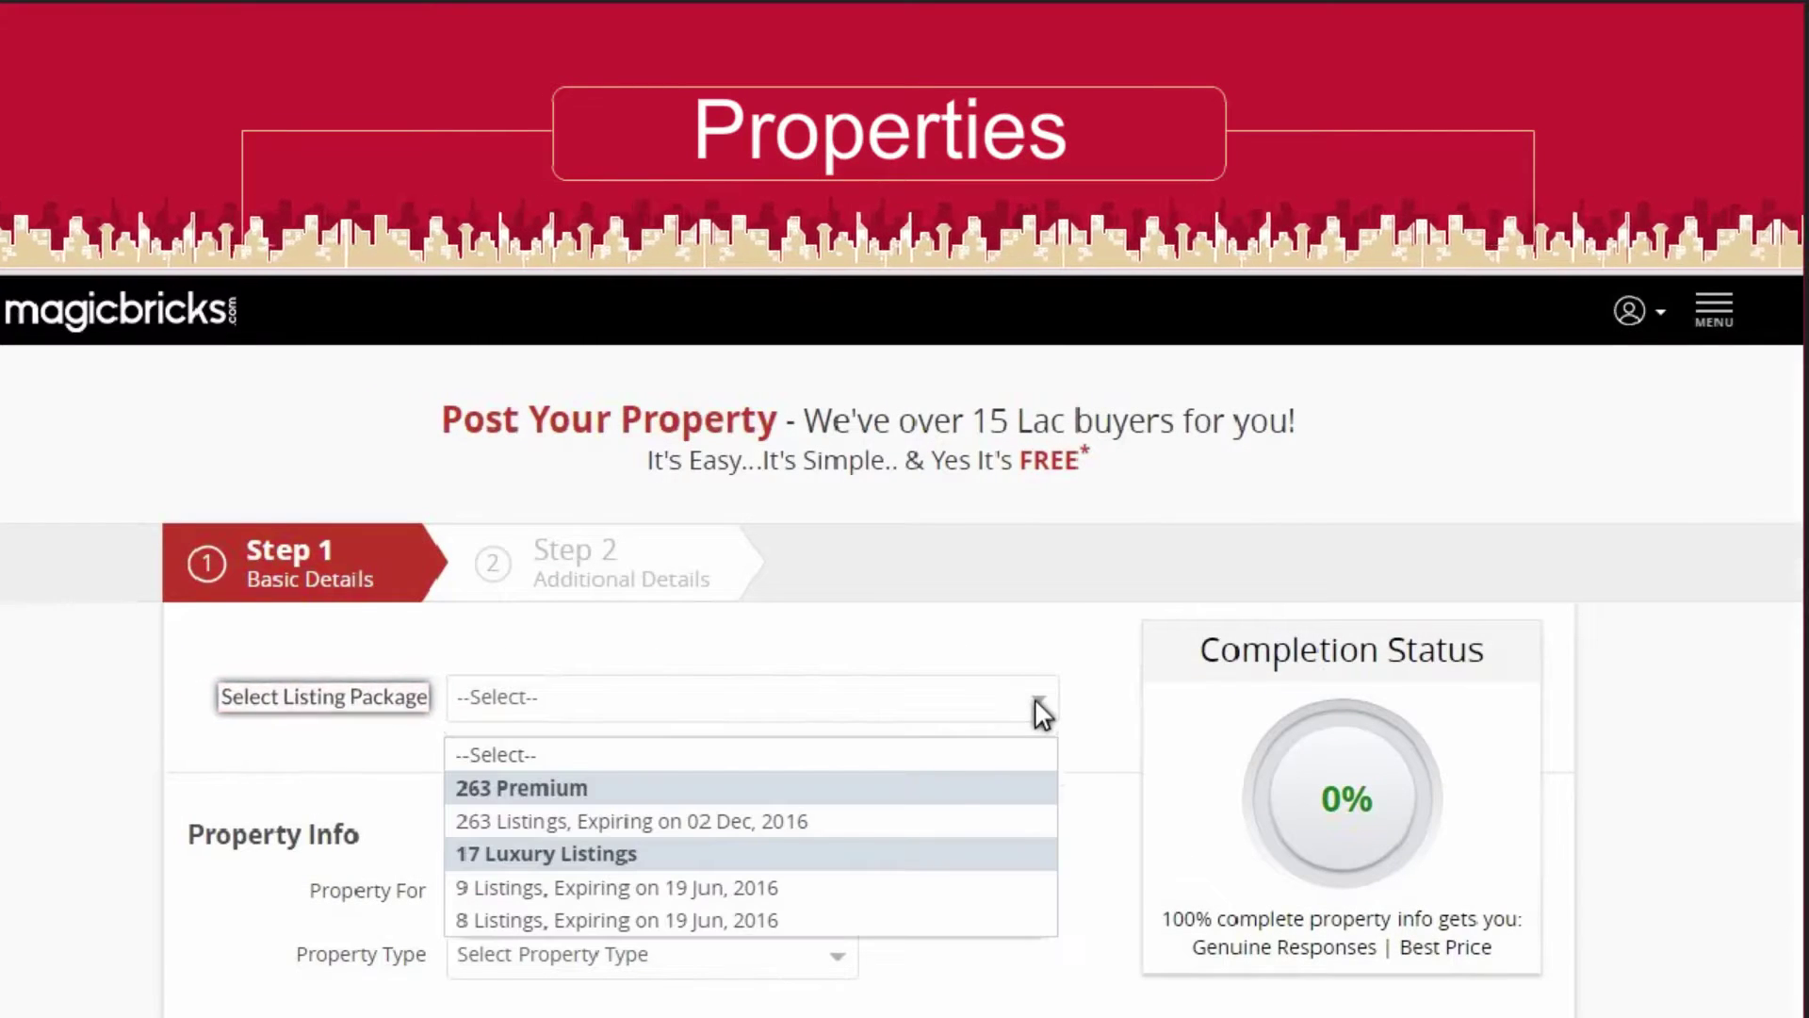
{"action": "left_click", "coordinate": [798, 825]}
{"action": "scroll", "coordinate": [751, 831], "scroll_direction": "down", "scroll_amount": 8}
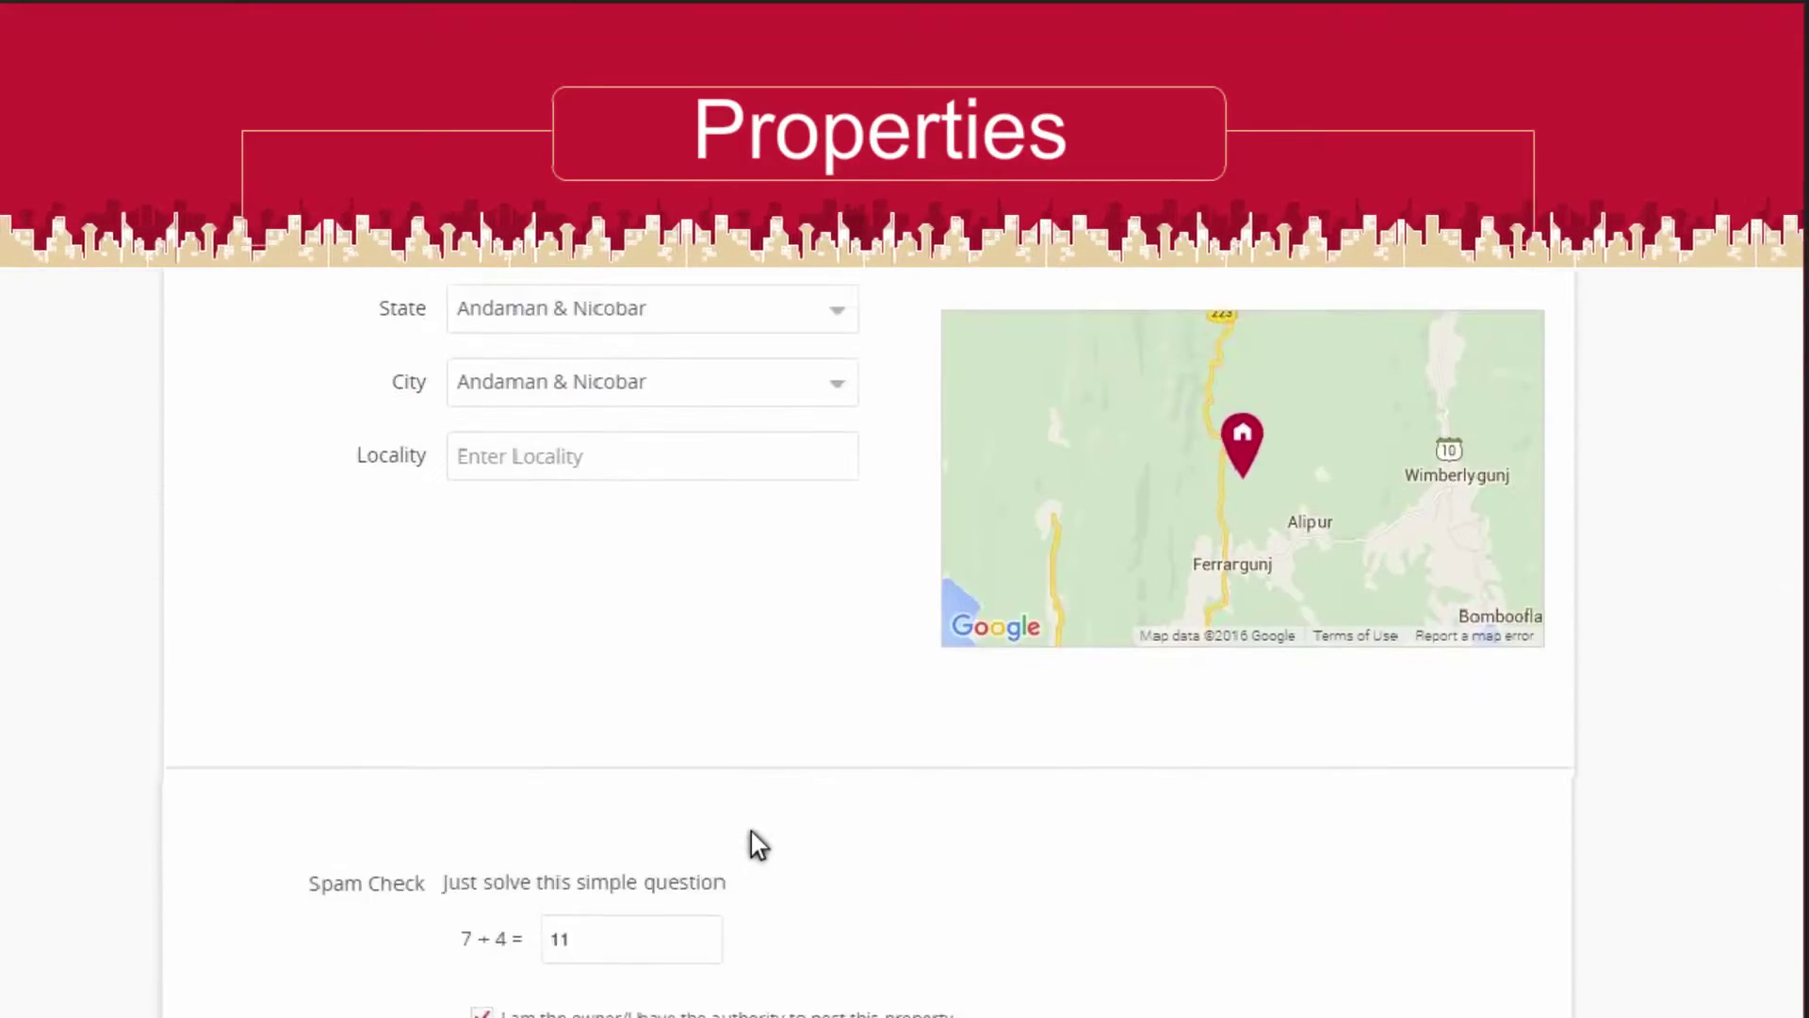
{"action": "scroll", "coordinate": [750, 832], "scroll_direction": "down", "scroll_amount": 5}
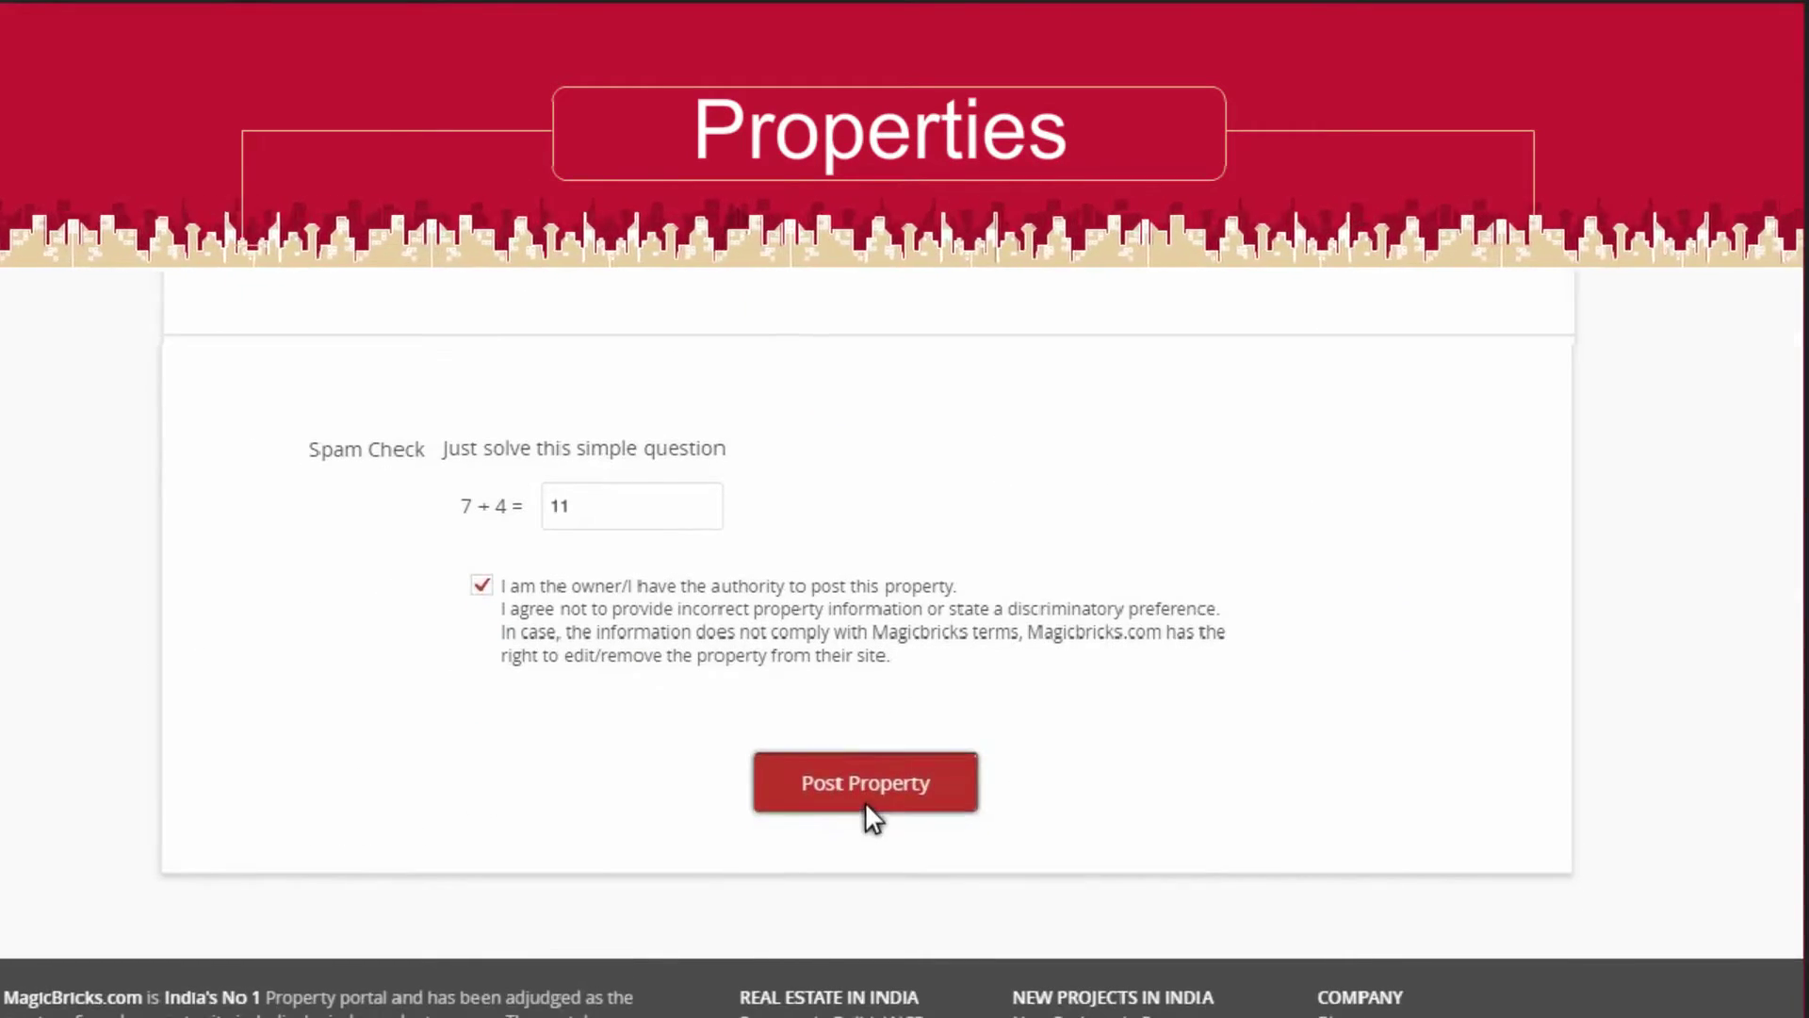
{"action": "left_click", "coordinate": [867, 806]}
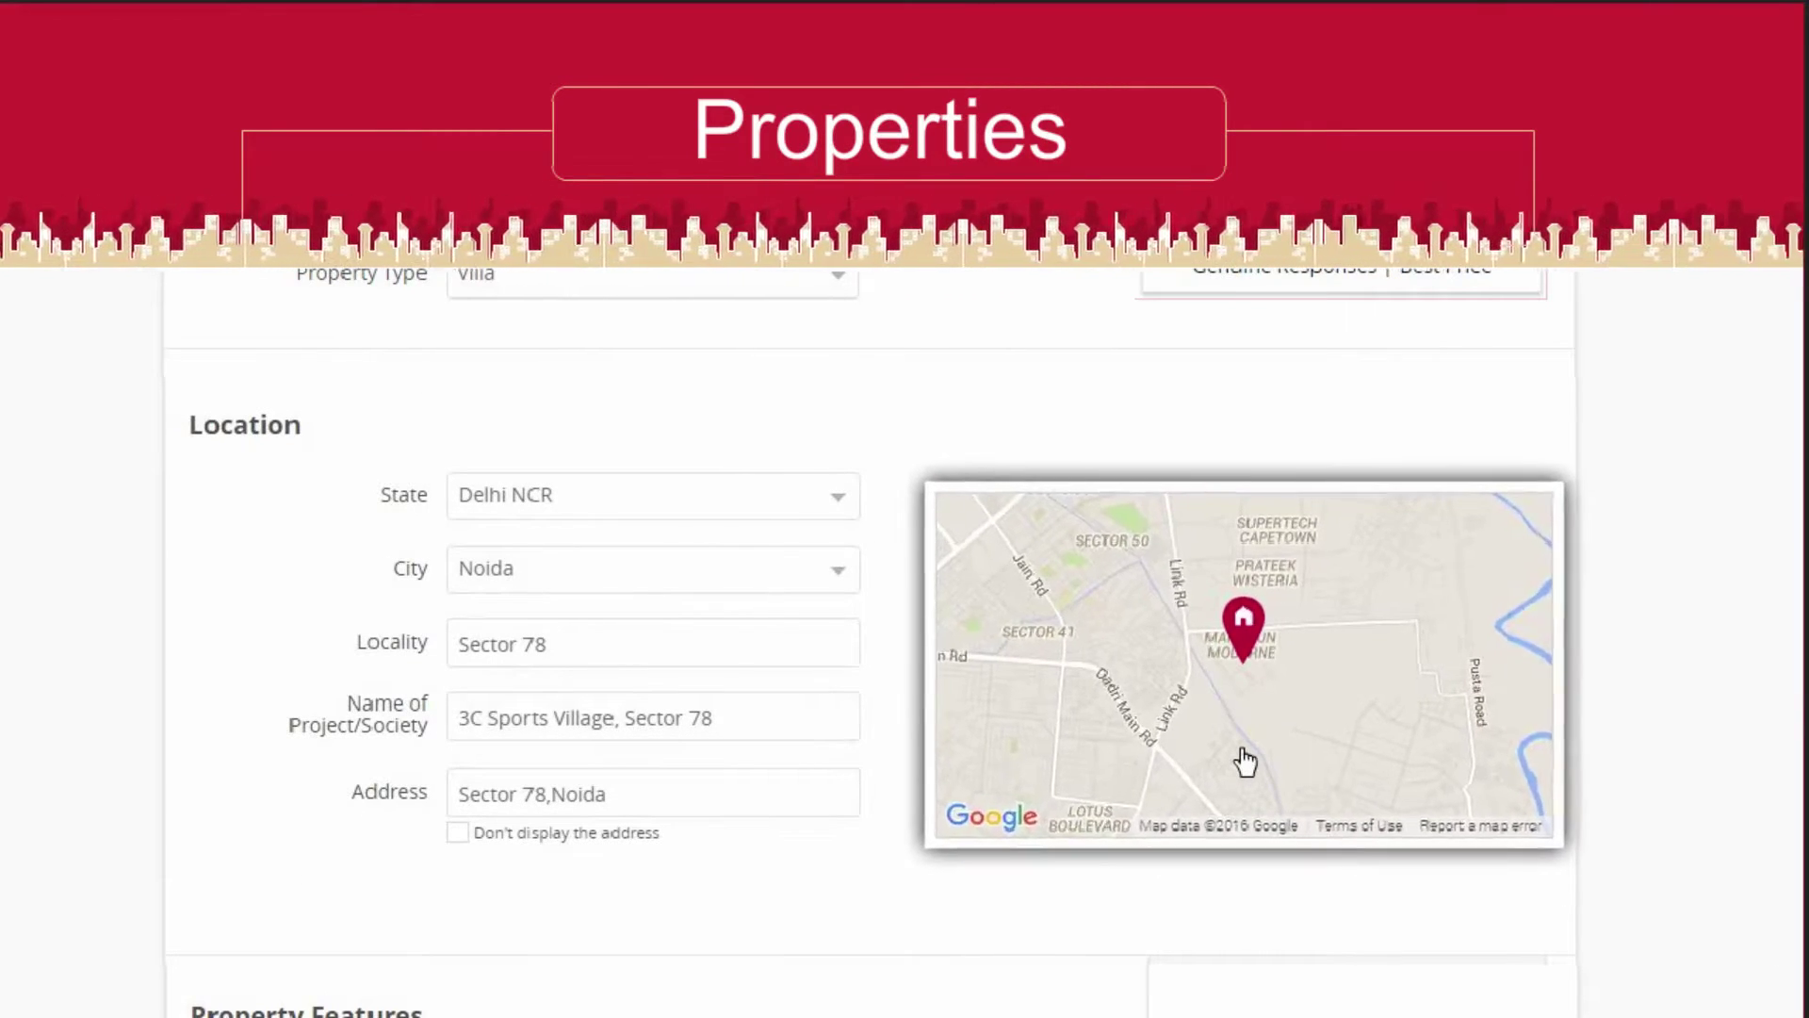
{"action": "left_click", "coordinate": [1245, 762]}
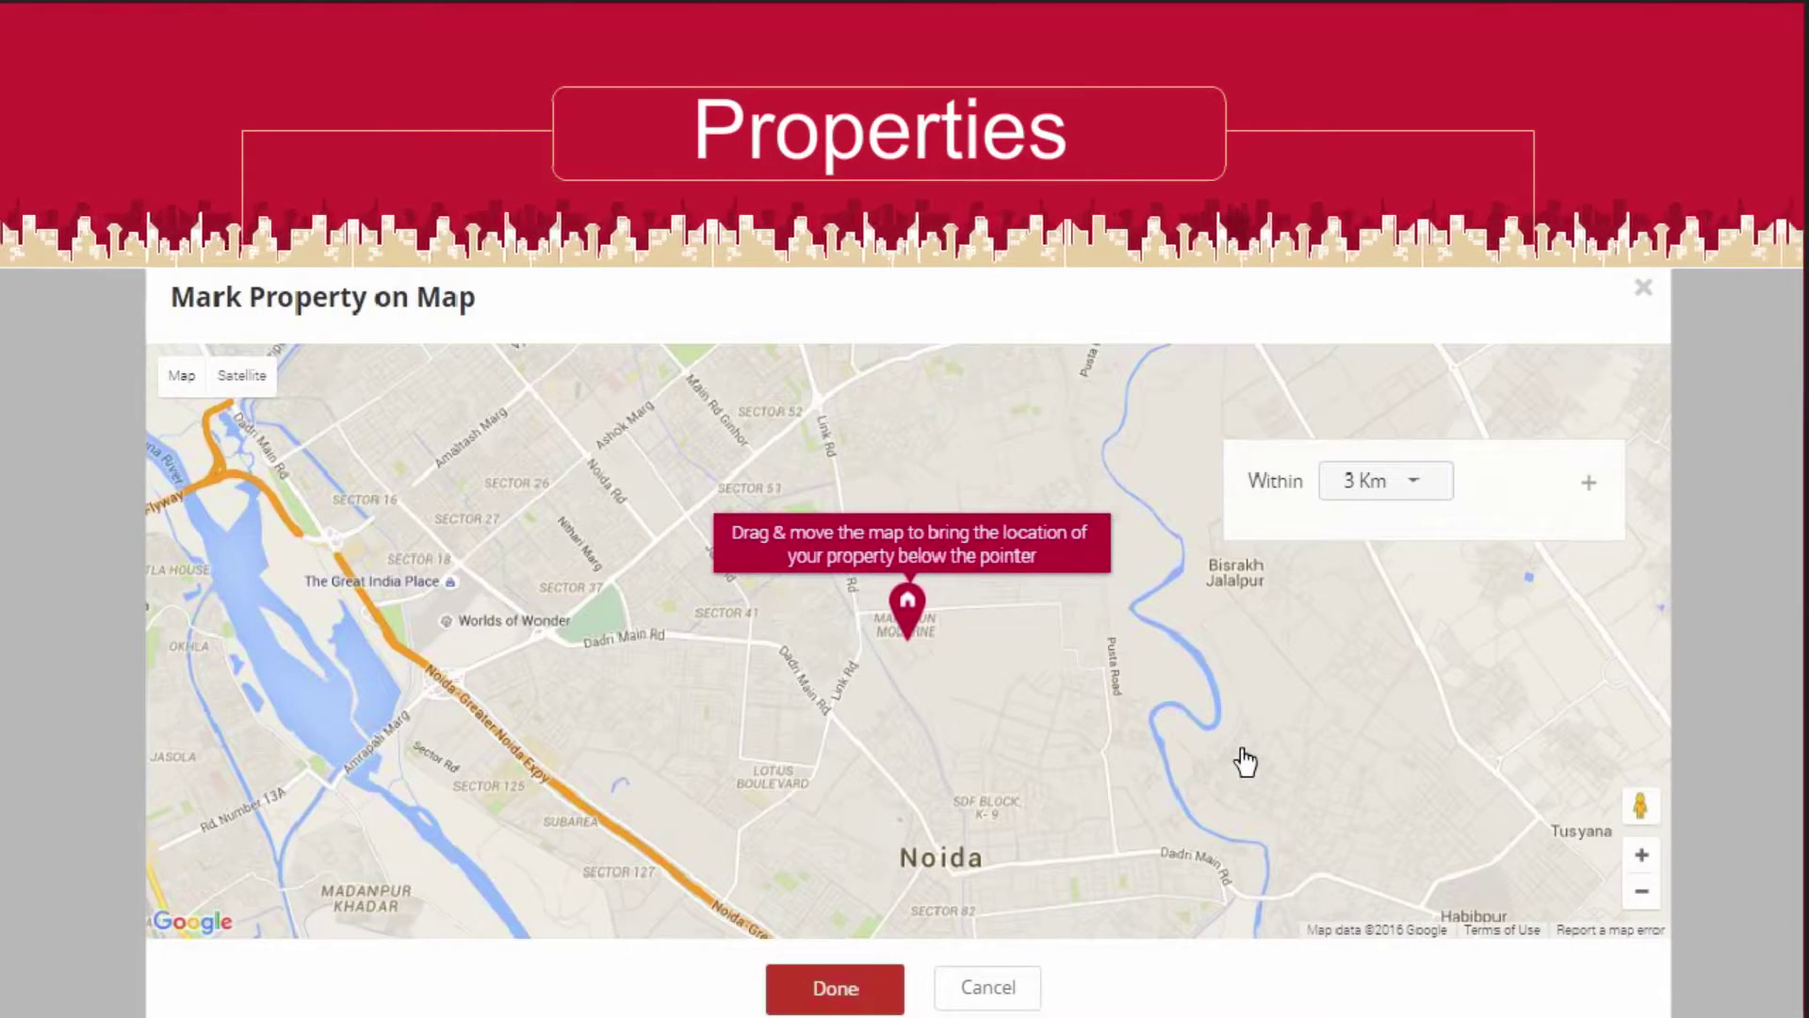
{"action": "left_click", "coordinate": [1642, 287]}
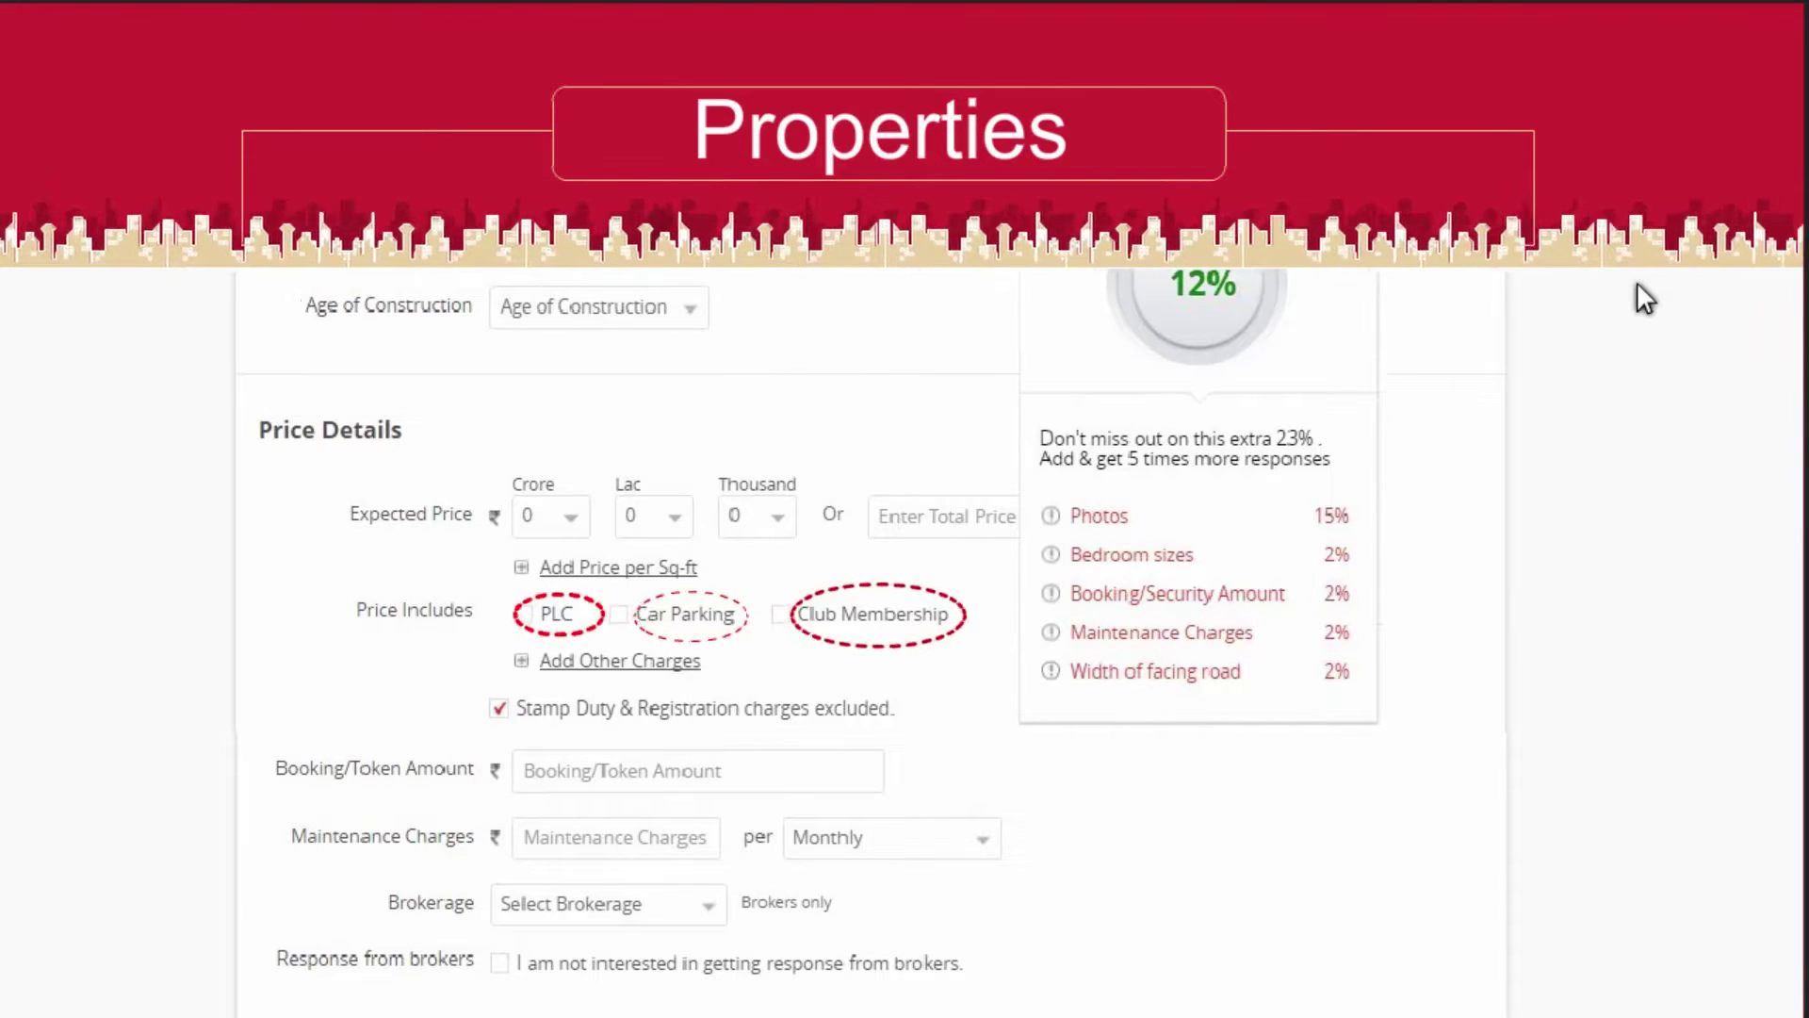
Upload a Villa picture as the property's exterior view photo
{"action": "scroll", "coordinate": [1637, 281], "scroll_direction": "down", "scroll_amount": 10}
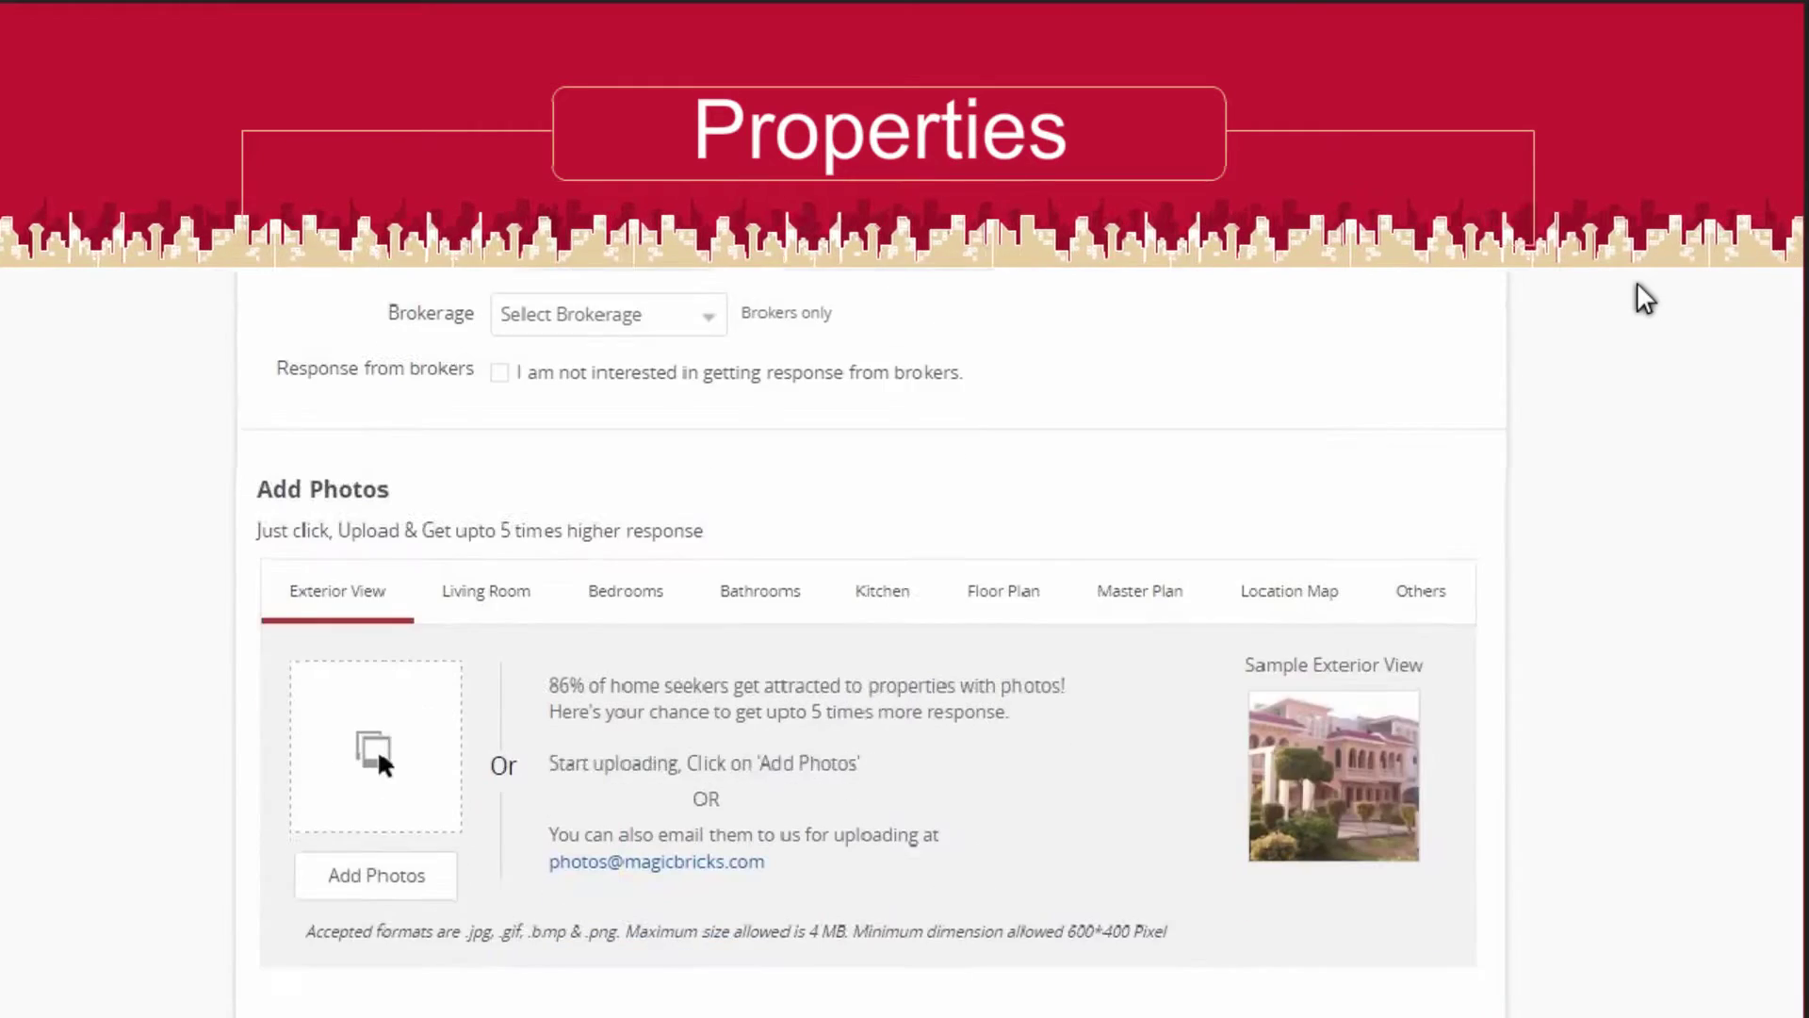
{"action": "left_click", "coordinate": [377, 530]}
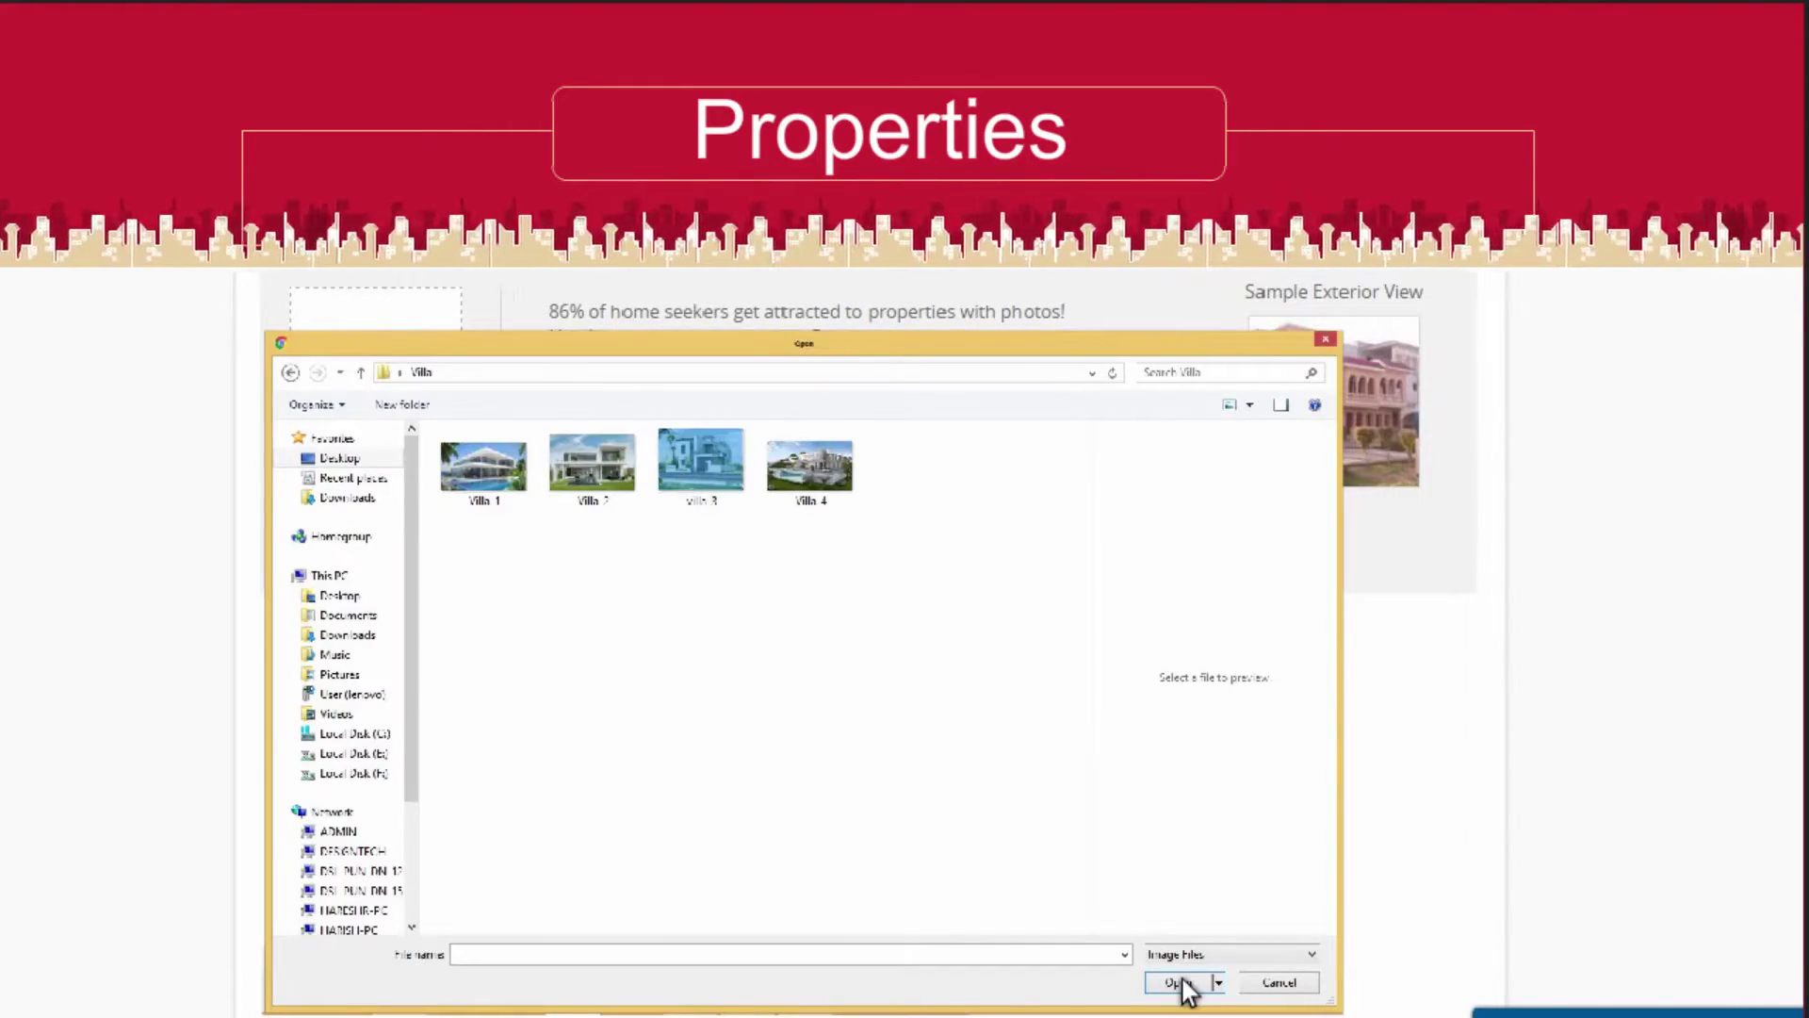
{"action": "left_click", "coordinate": [1178, 982]}
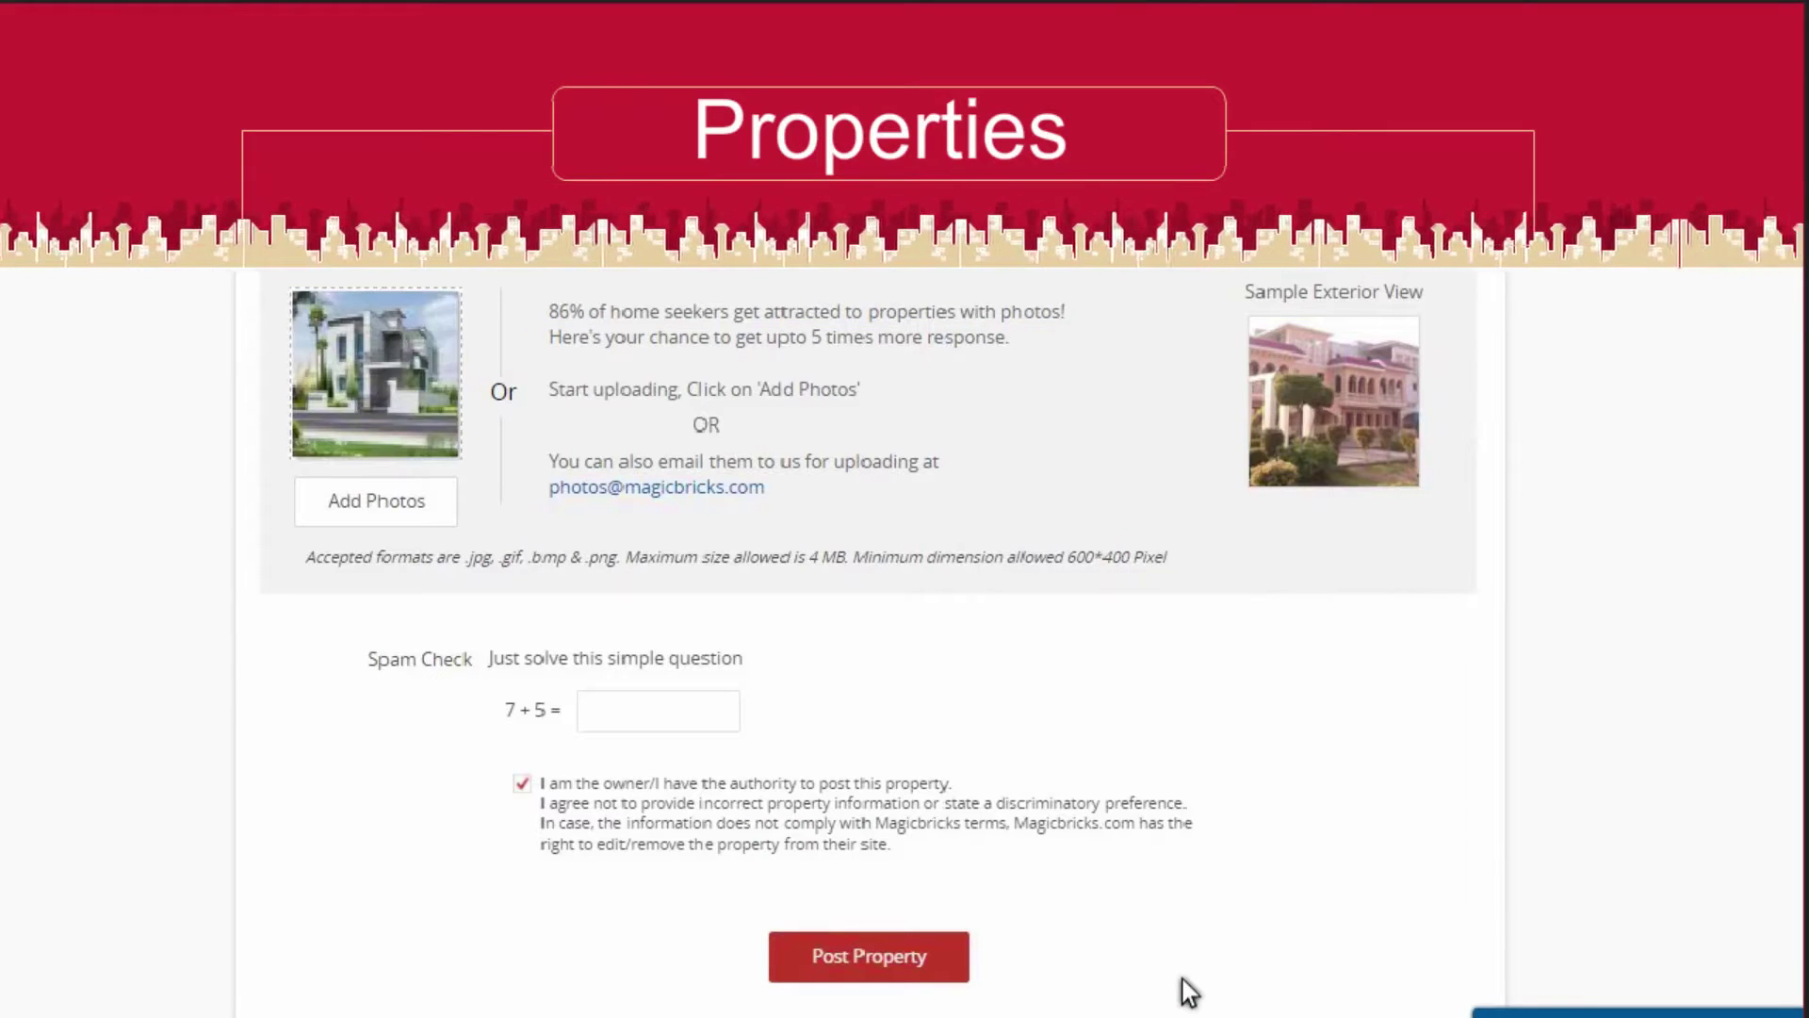
{"action": "scroll", "coordinate": [1184, 980], "scroll_direction": "up", "scroll_amount": 15}
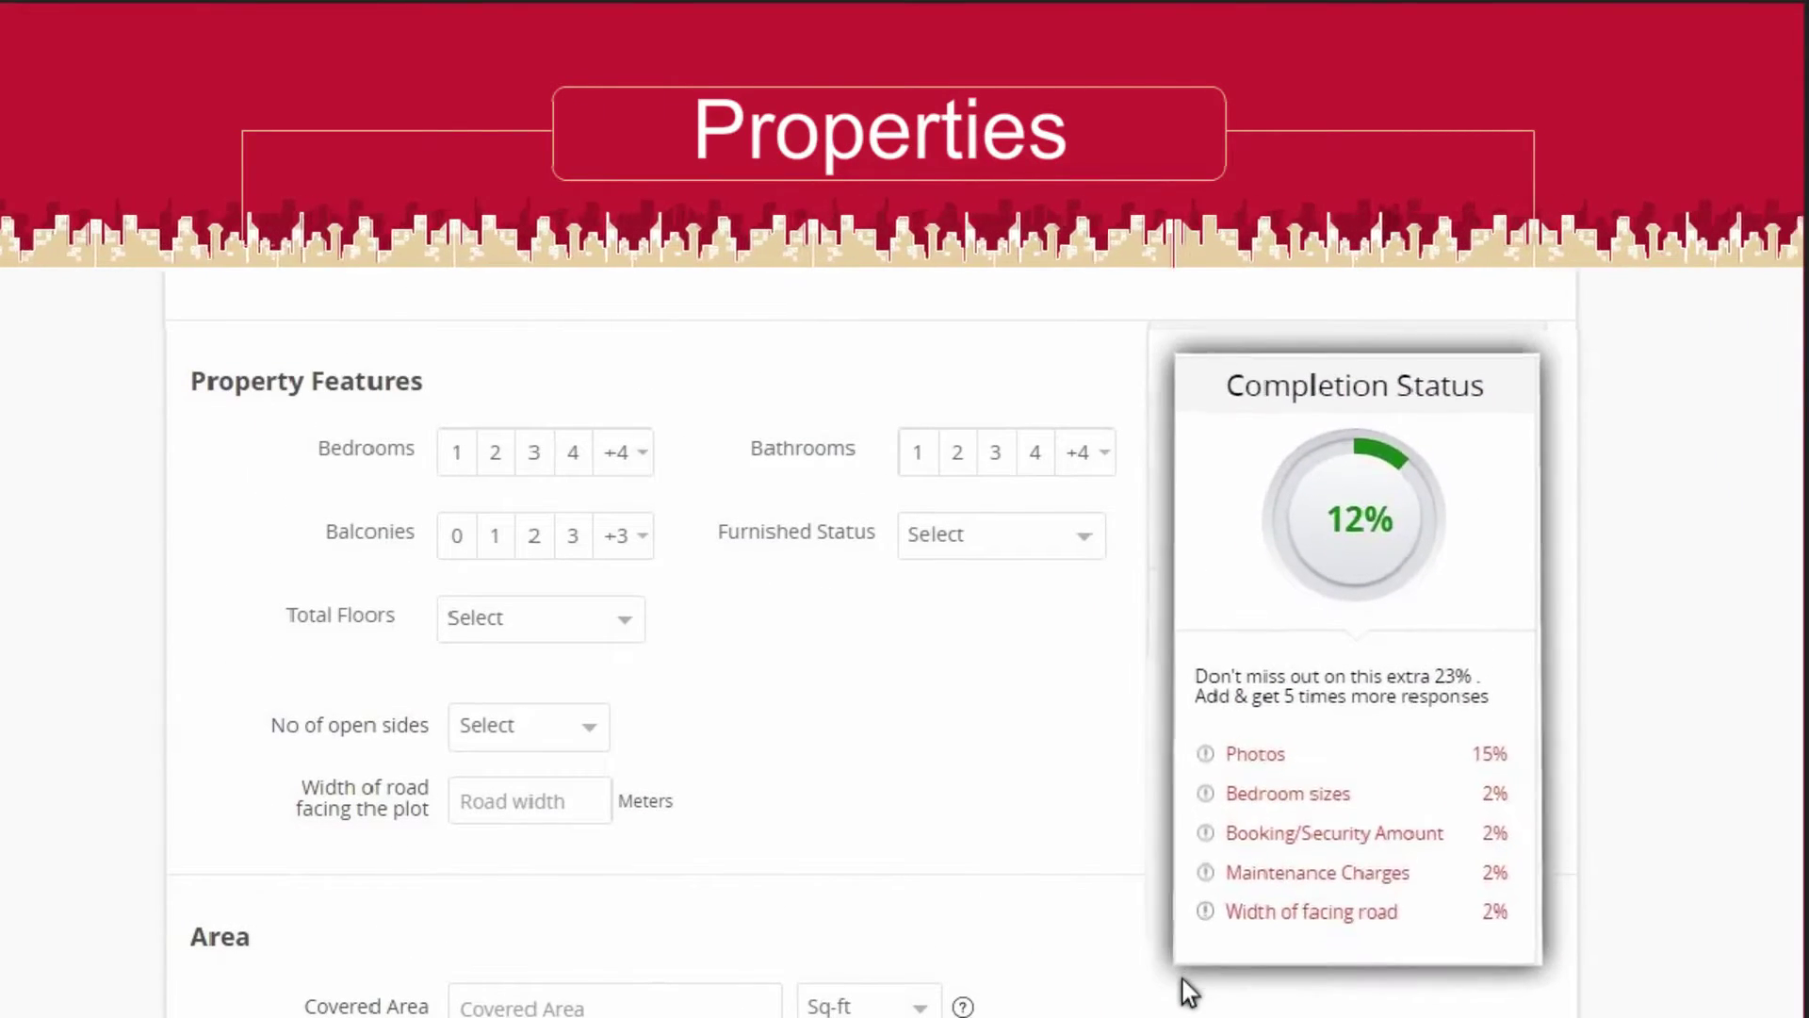
Post the completed property to reach the Edit & Preview page at 77% completion
{"action": "scroll", "coordinate": [1183, 980], "scroll_direction": "down", "scroll_amount": 15}
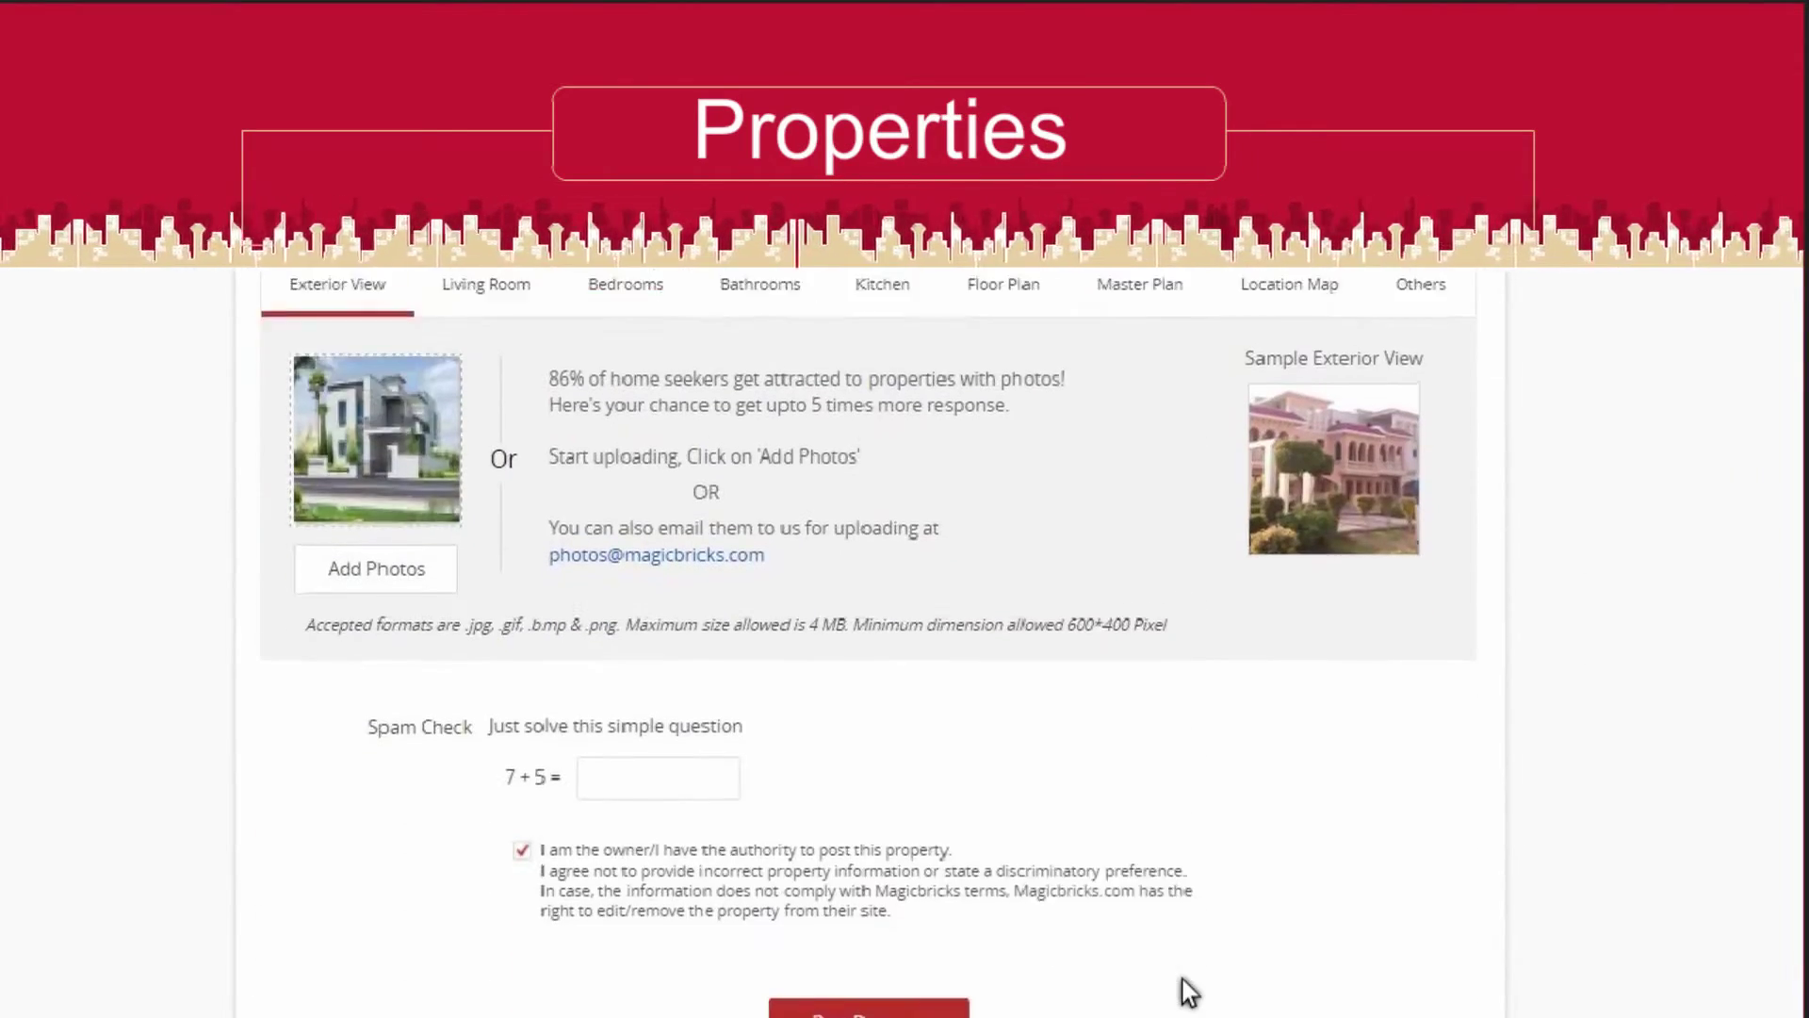
{"action": "scroll", "coordinate": [1189, 991], "scroll_direction": "down", "scroll_amount": 1}
{"action": "left_click", "coordinate": [958, 980]}
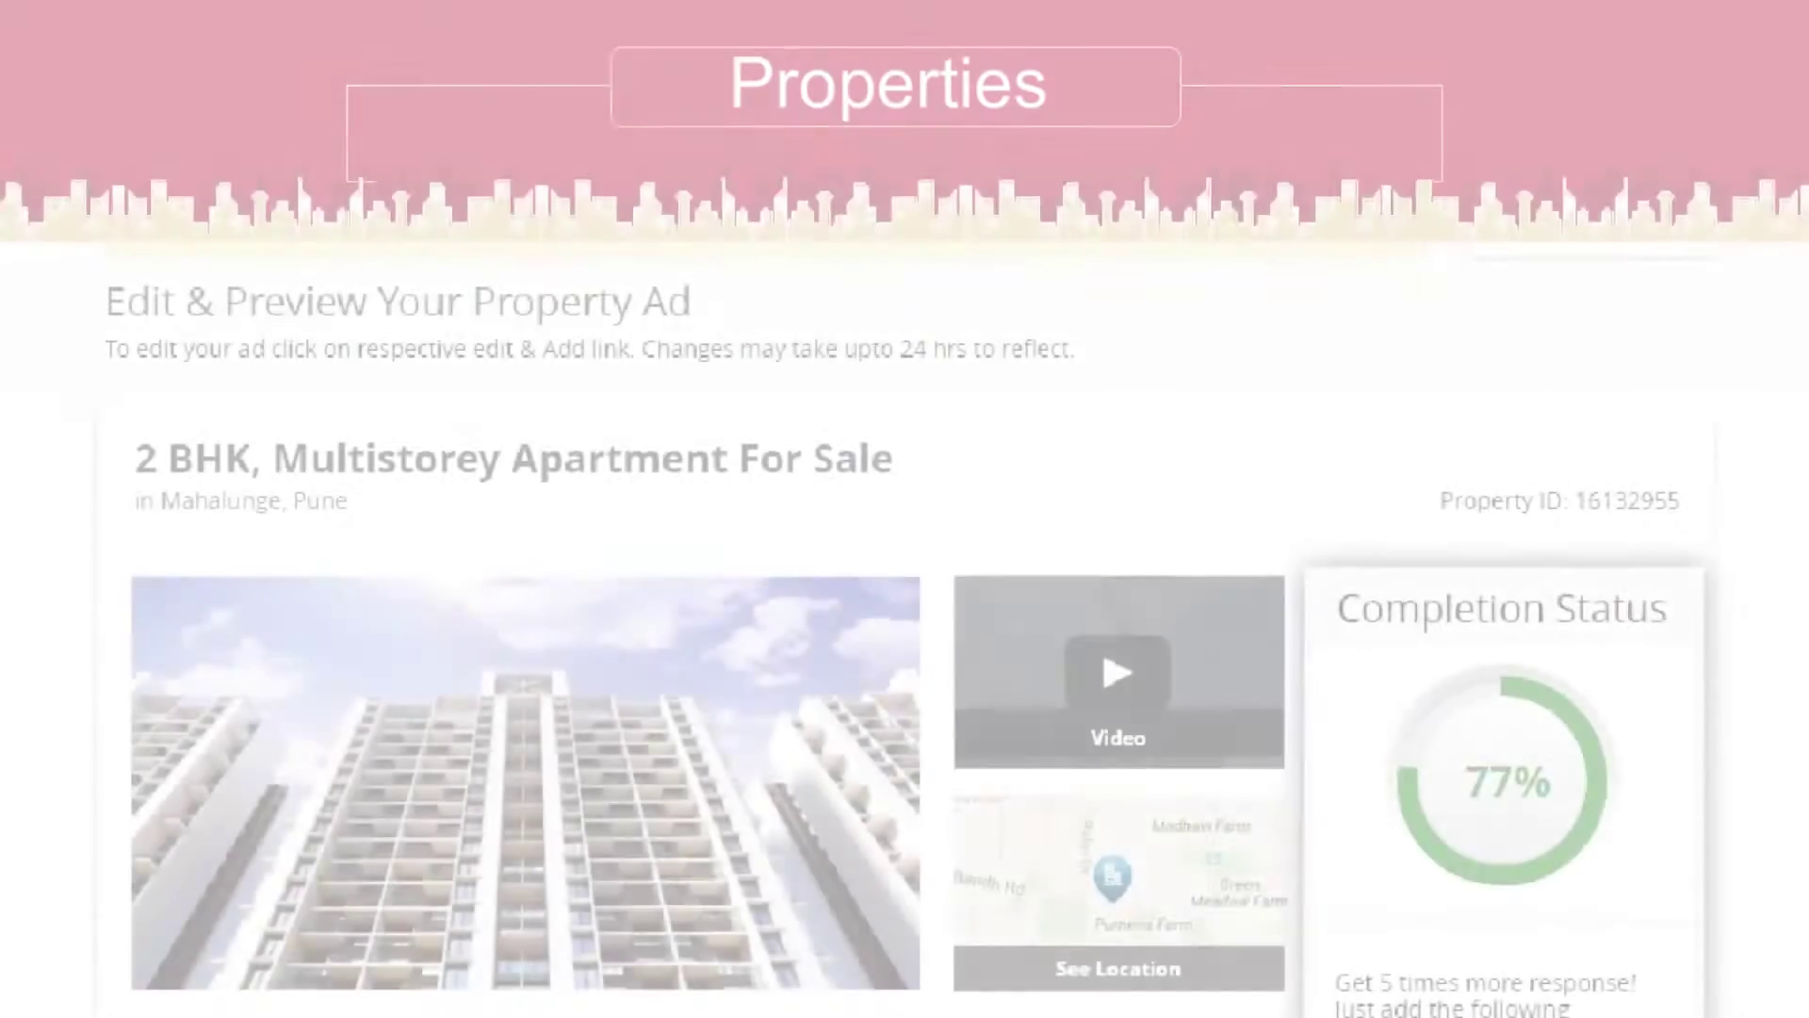
{"action": "scroll", "coordinate": [911, 670], "scroll_direction": "down", "scroll_amount": 3}
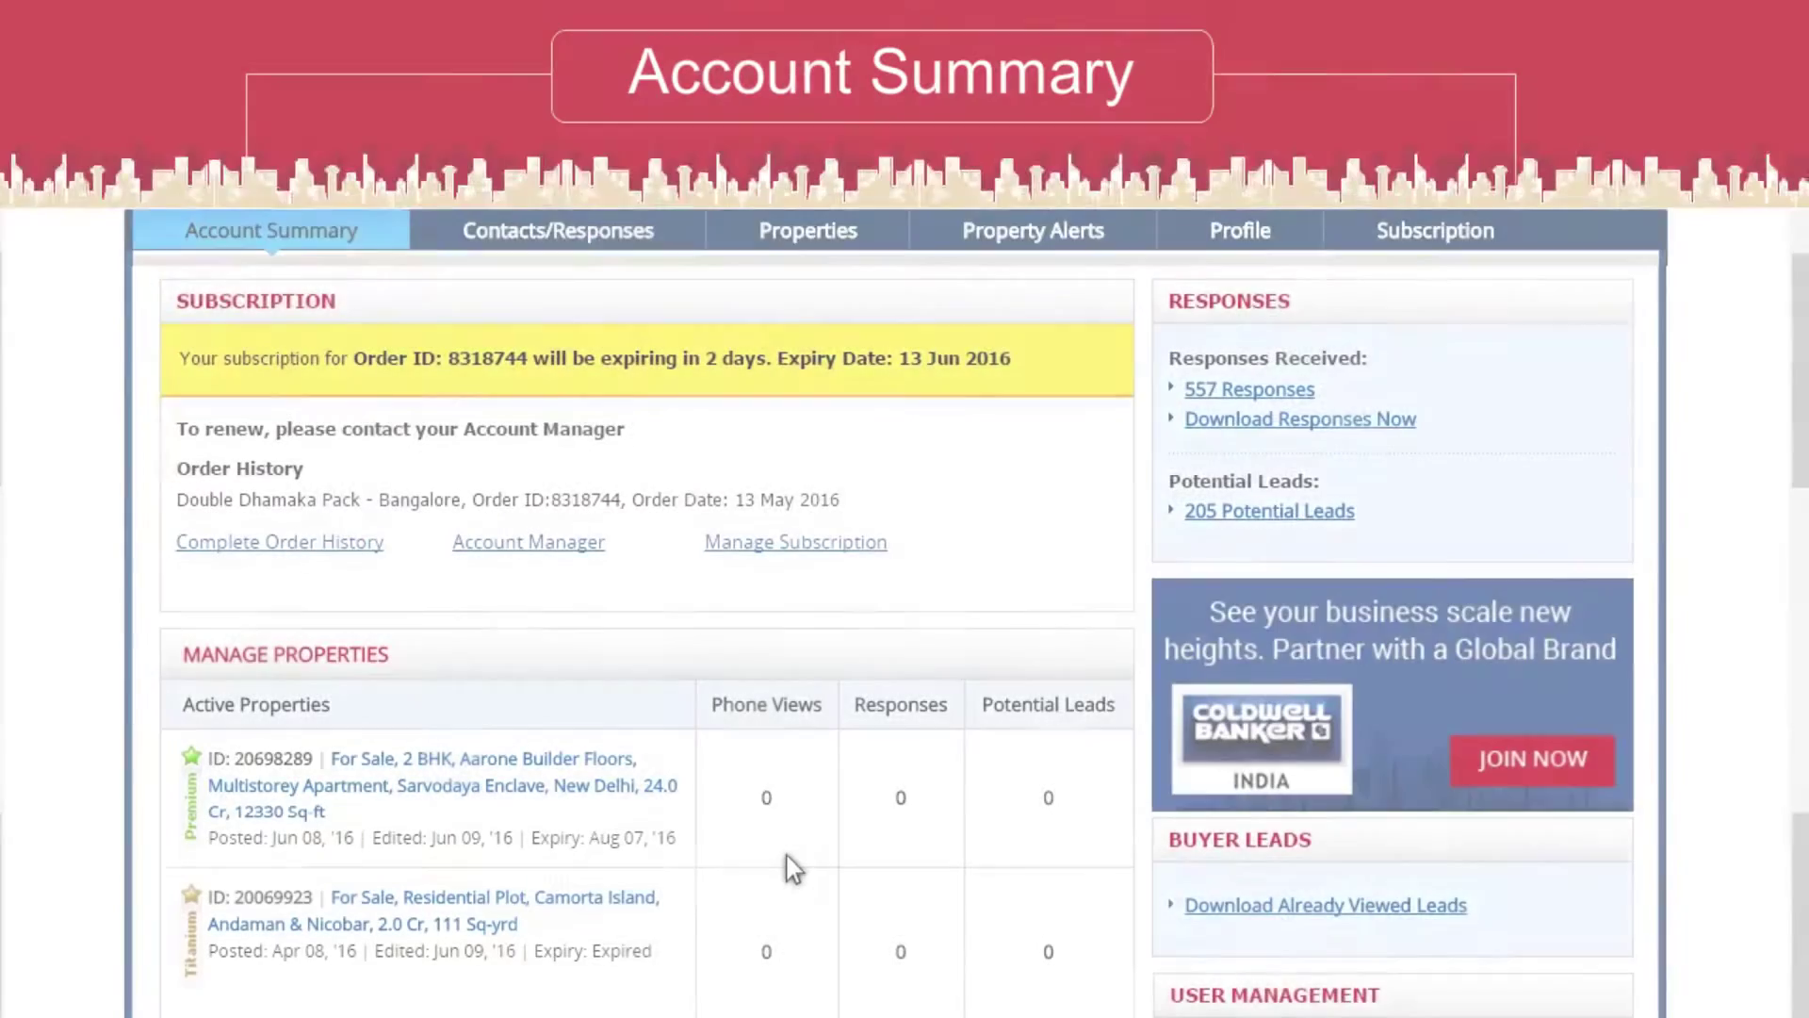
Scroll the Account Summary down to the Manage Properties table of active listings
{"action": "scroll", "coordinate": [788, 856], "scroll_direction": "down", "scroll_amount": 5}
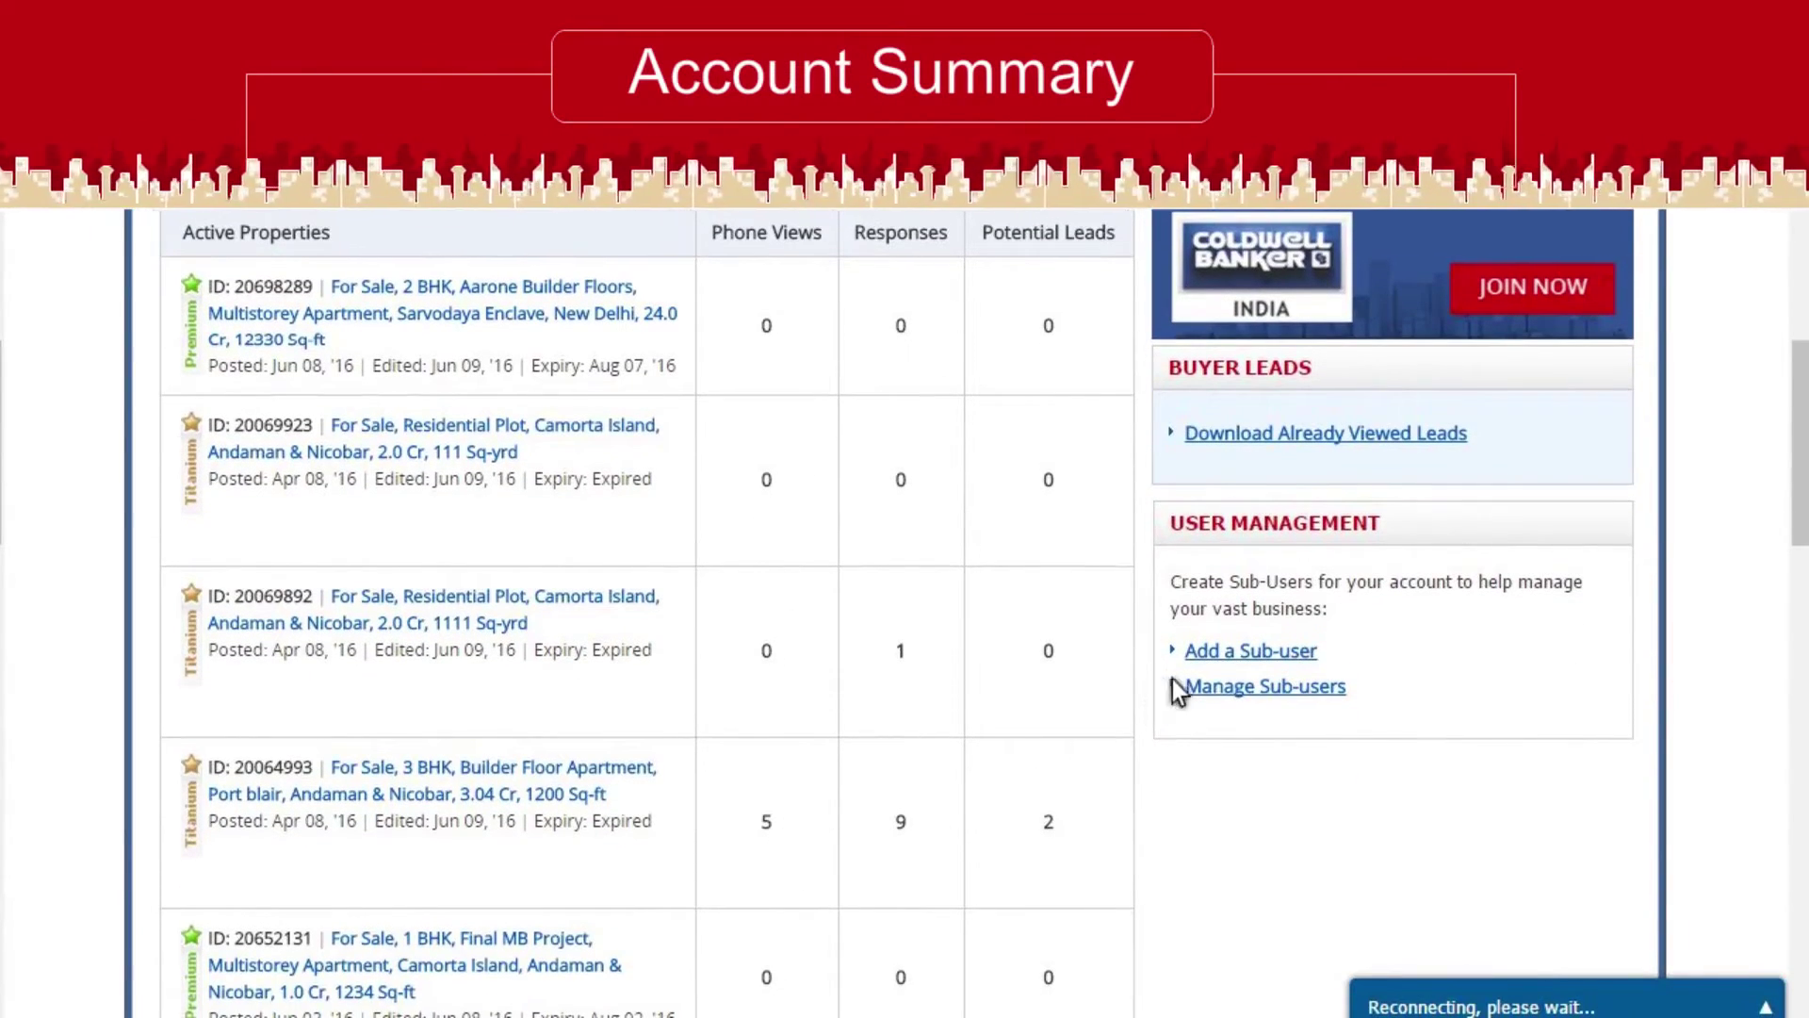
Bring up the Add Subuser form from the Subscription section
{"action": "left_click", "coordinate": [1244, 652]}
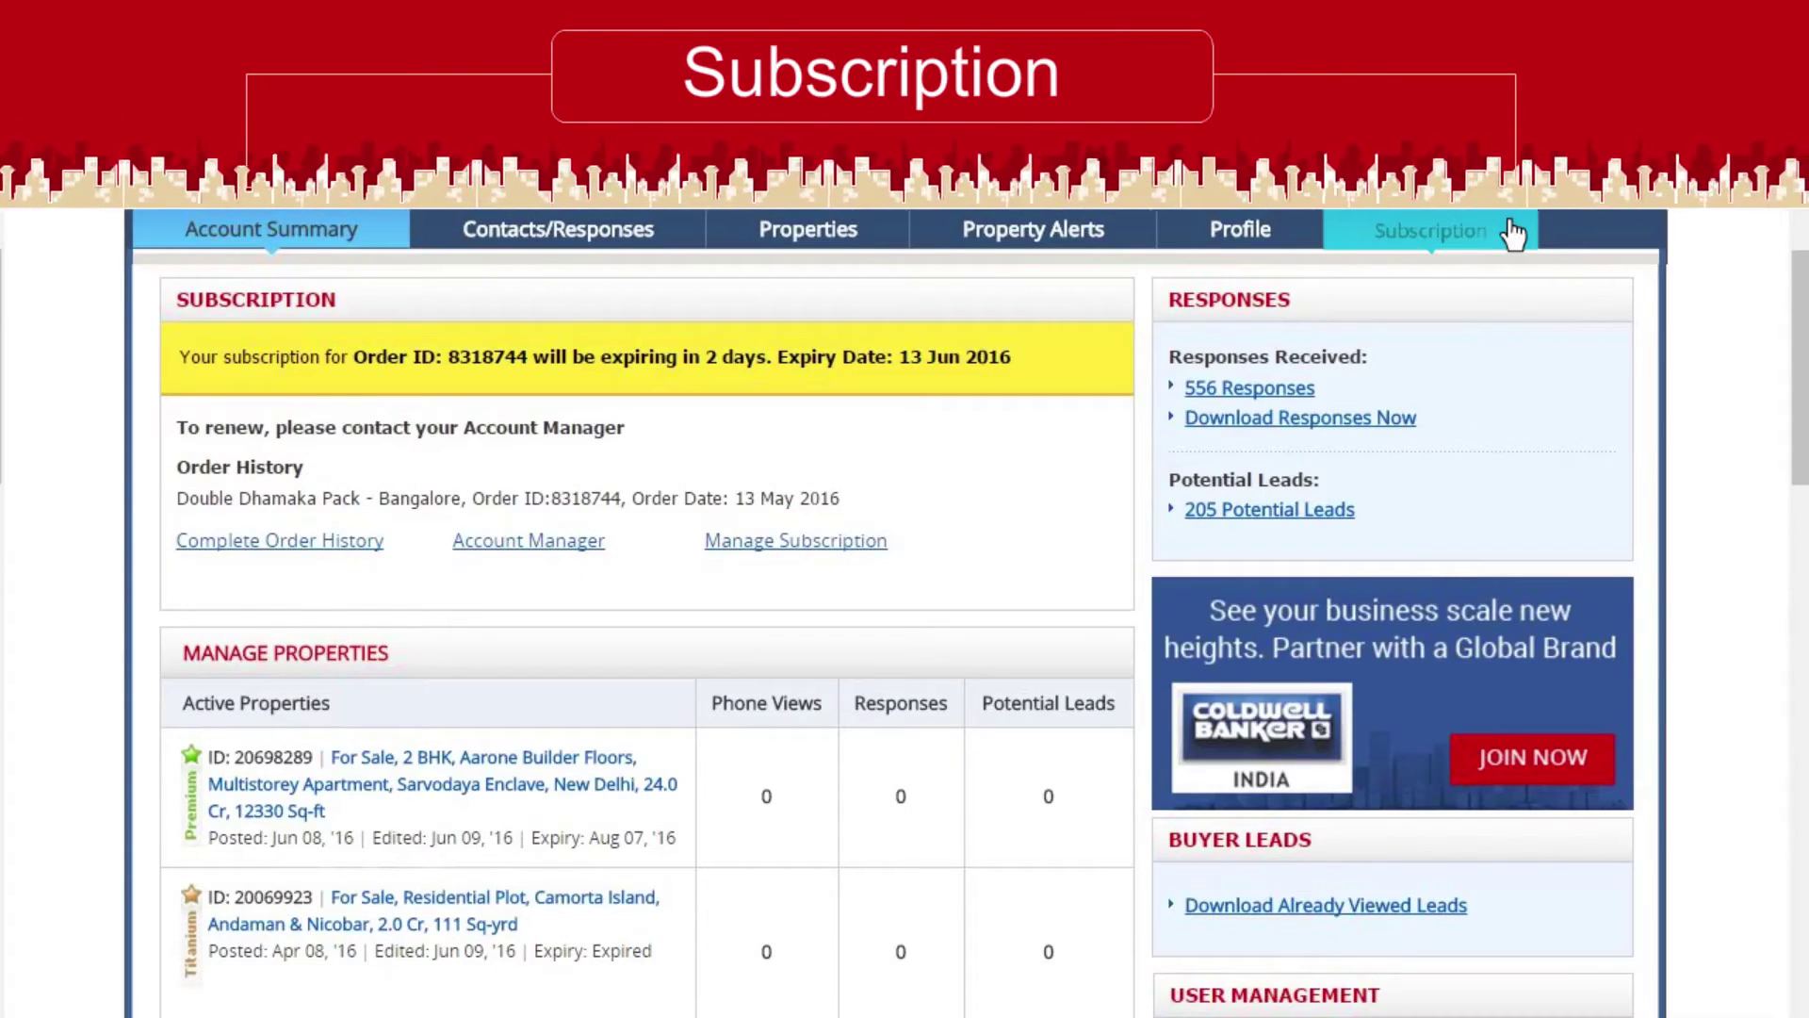
{"action": "left_click", "coordinate": [1512, 232]}
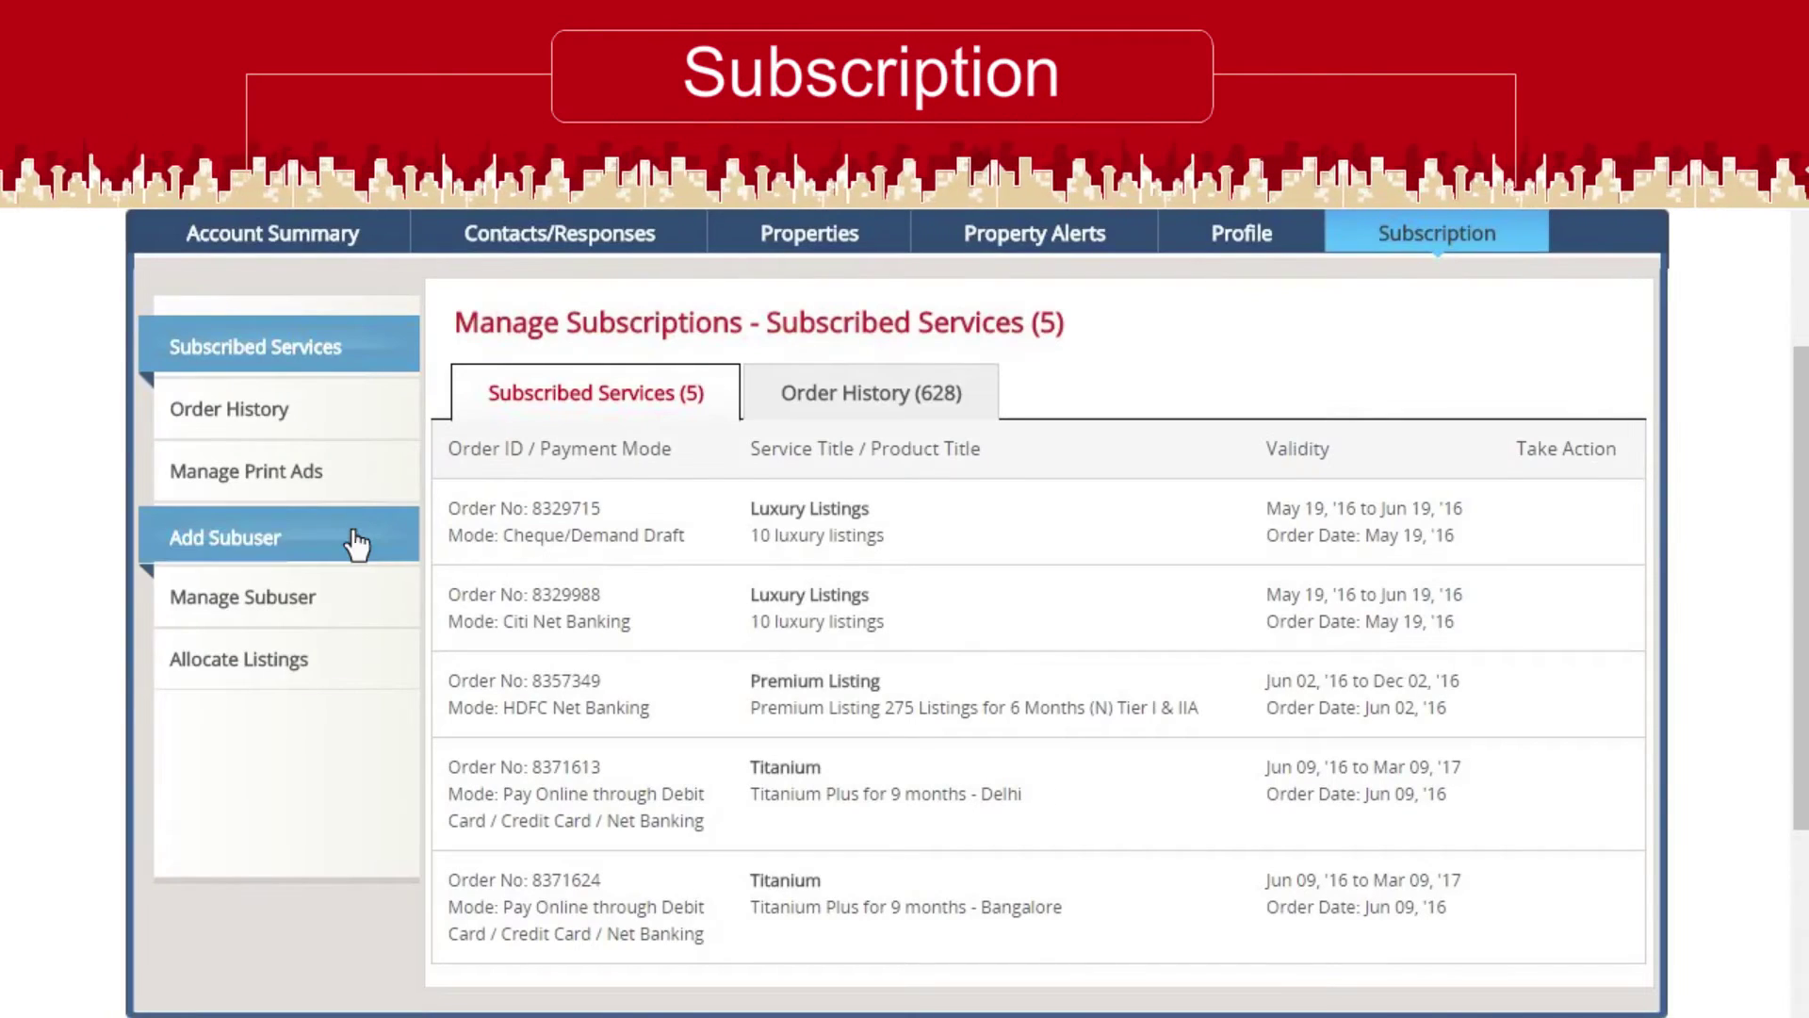
{"action": "left_click", "coordinate": [356, 542]}
Fill in the sub-user's e-mail, password, alternate e-mail and mobile number
{"action": "key", "text": "Tab"}
{"action": "key", "text": "Tab"}
{"action": "key", "text": "Tab"}
{"action": "key", "text": "Tab"}
{"action": "type", "text": "3333333333"}
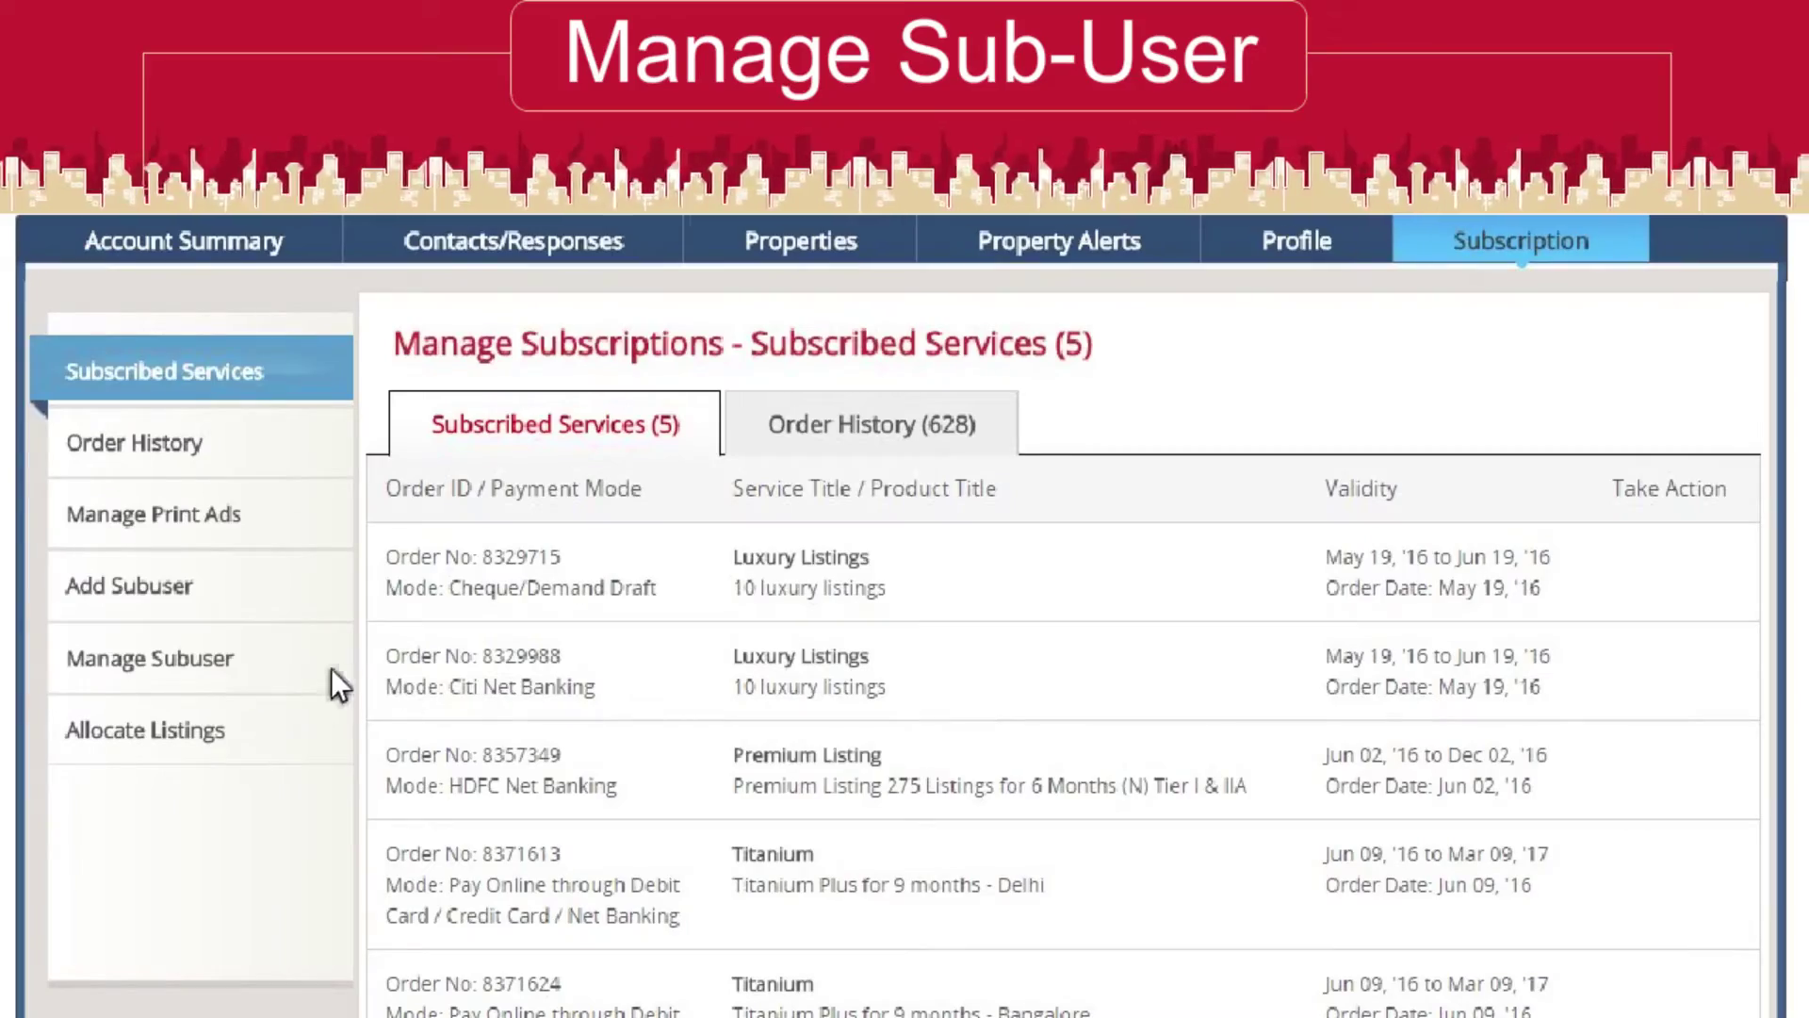
Open Manage Subuser and scroll through the table of 74 sub-users
{"action": "left_click", "coordinate": [281, 671]}
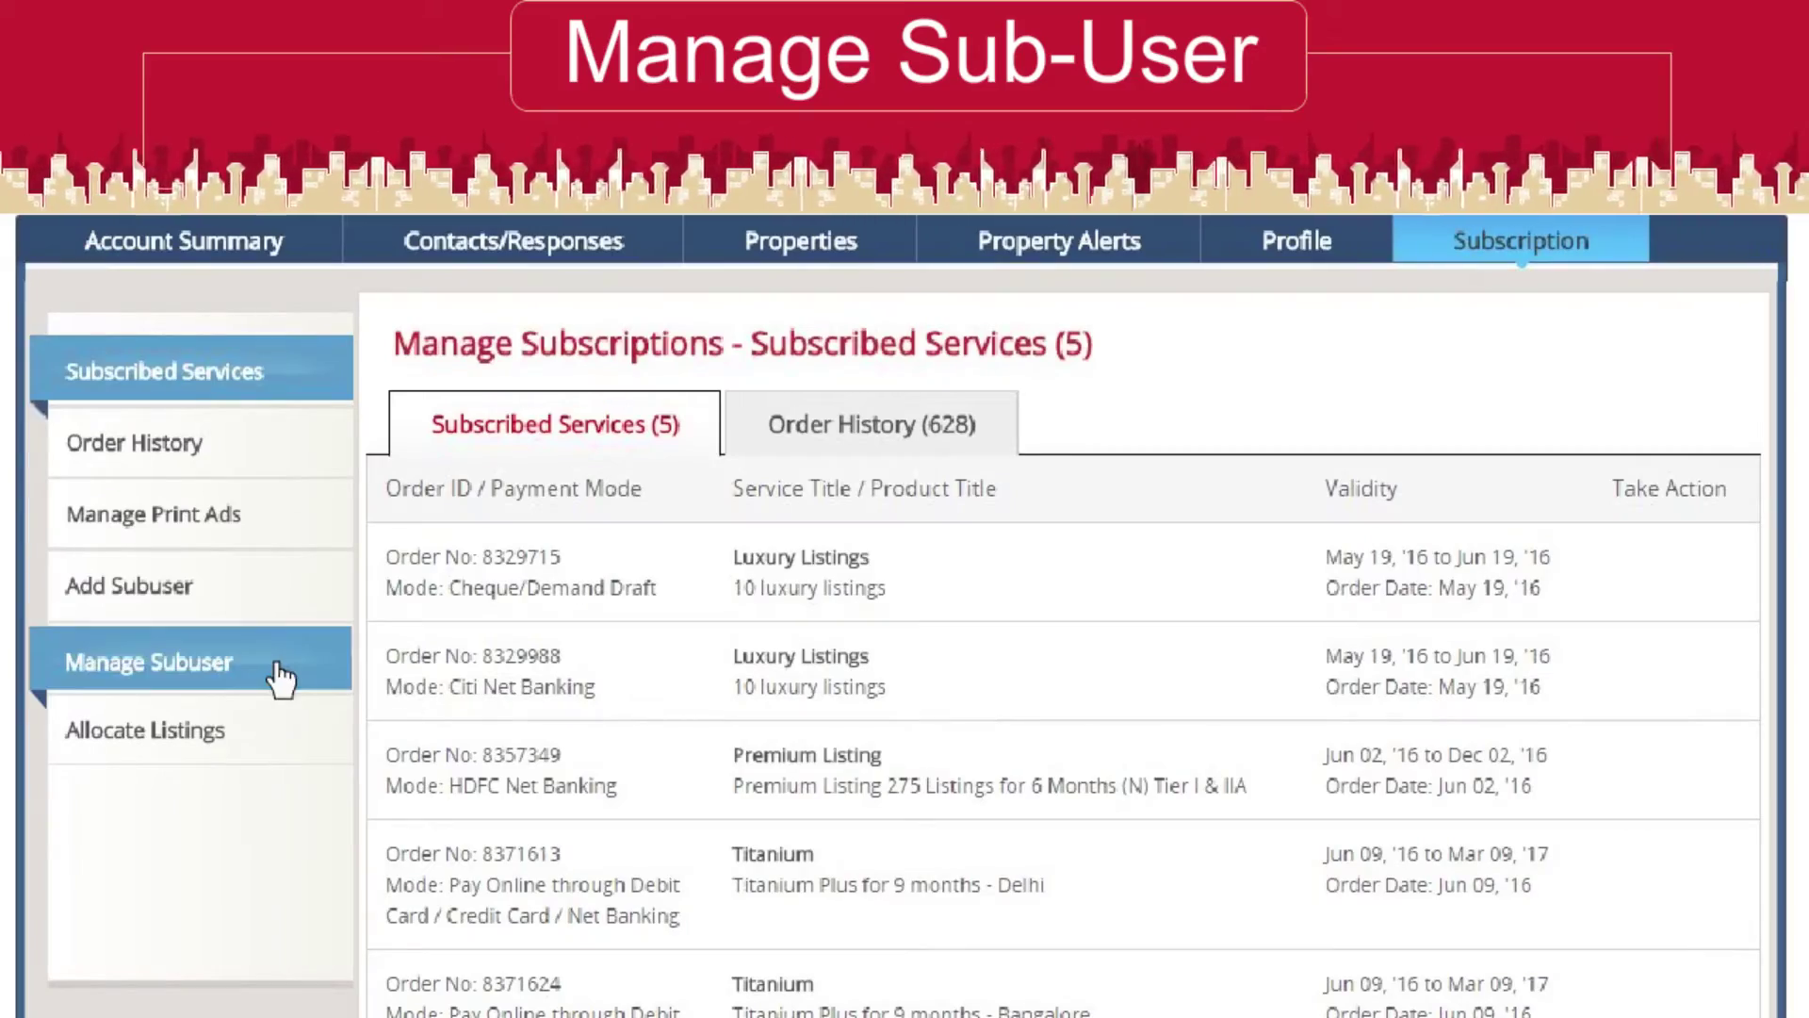
{"action": "scroll", "coordinate": [281, 677], "scroll_direction": "down", "scroll_amount": 2}
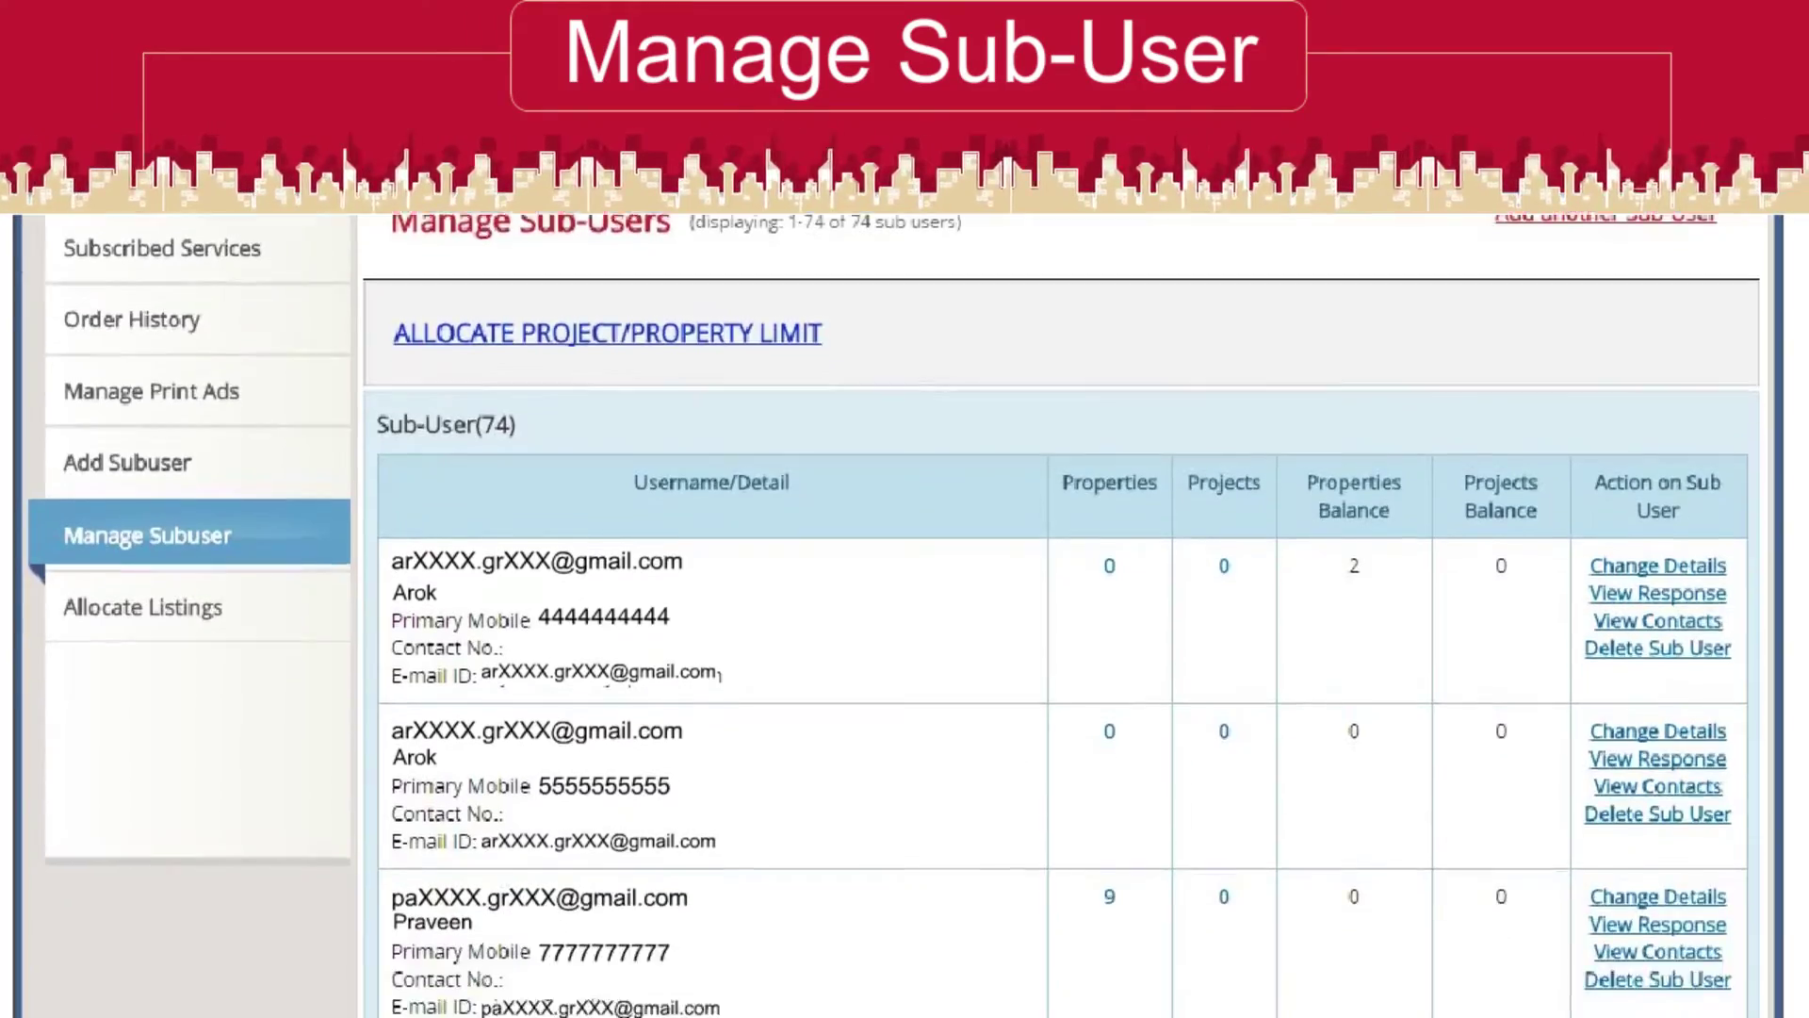
{"action": "scroll", "coordinate": [1065, 612], "scroll_direction": "down", "scroll_amount": 6}
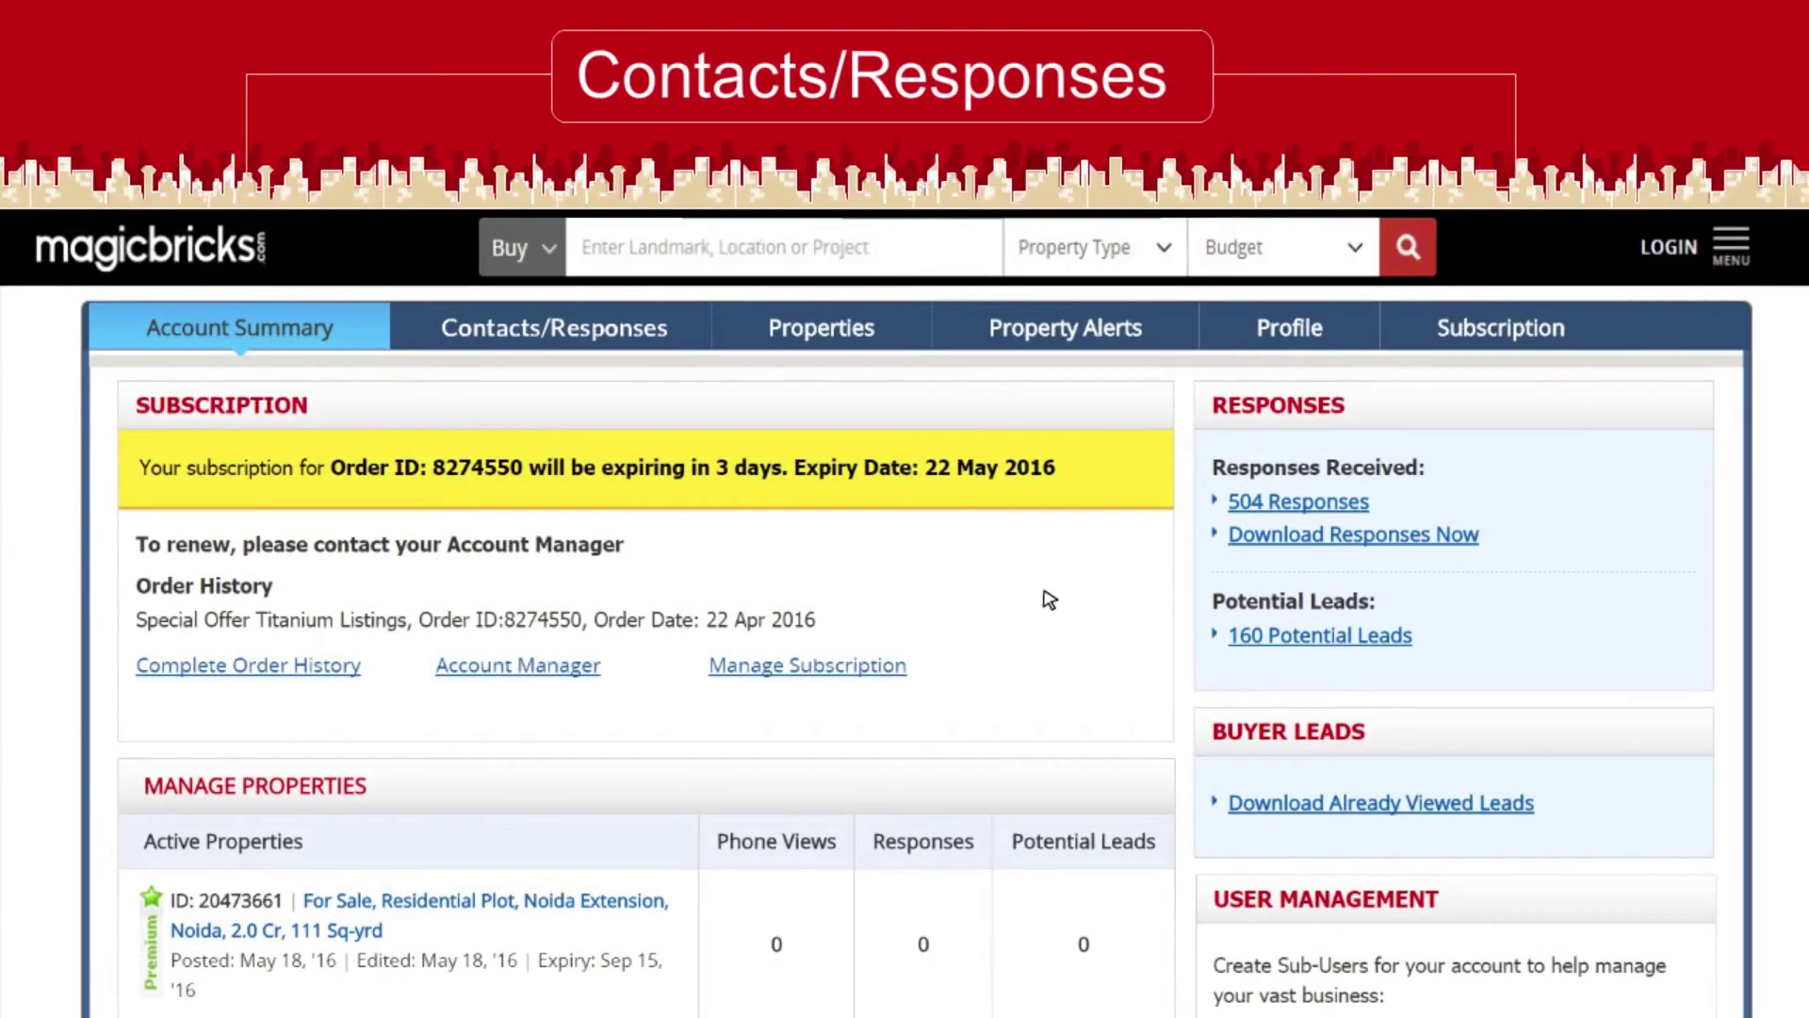
Go to Download Responses under Contacts/Responses, keeping the 'My Responses' filter
{"action": "left_click", "coordinate": [665, 336]}
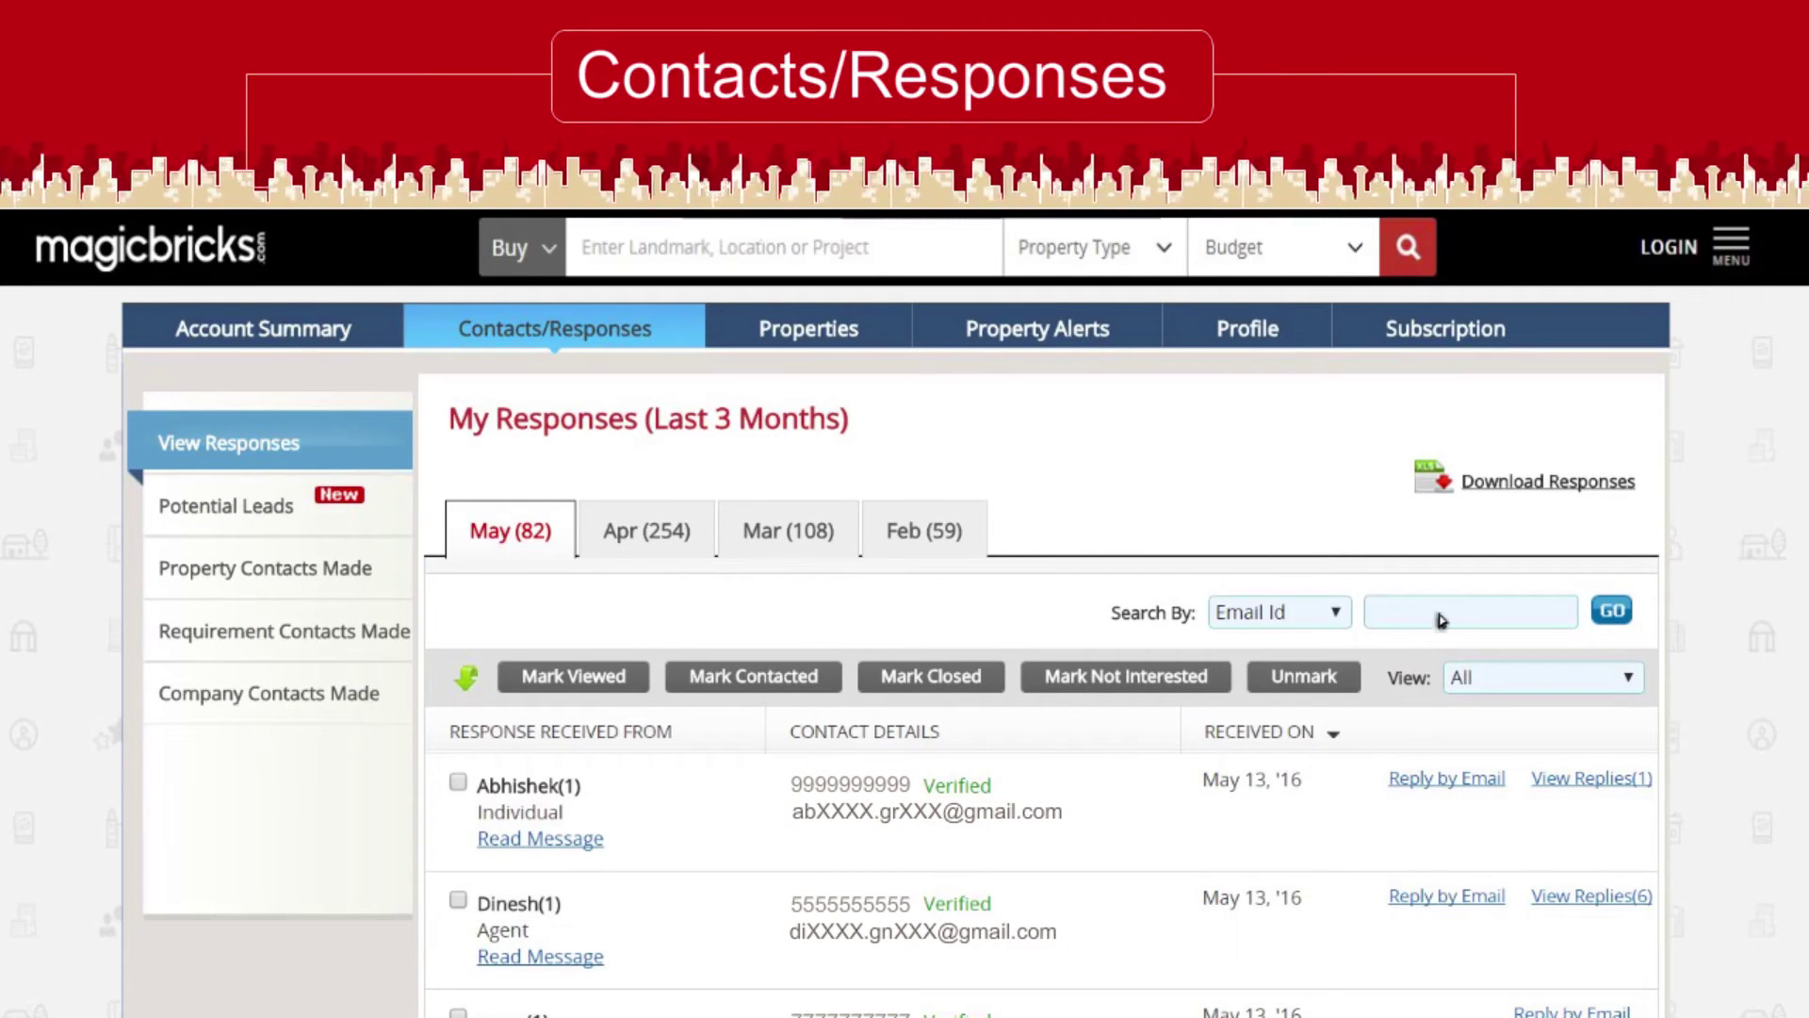
{"action": "left_click", "coordinate": [1498, 486]}
{"action": "left_click", "coordinate": [498, 407]}
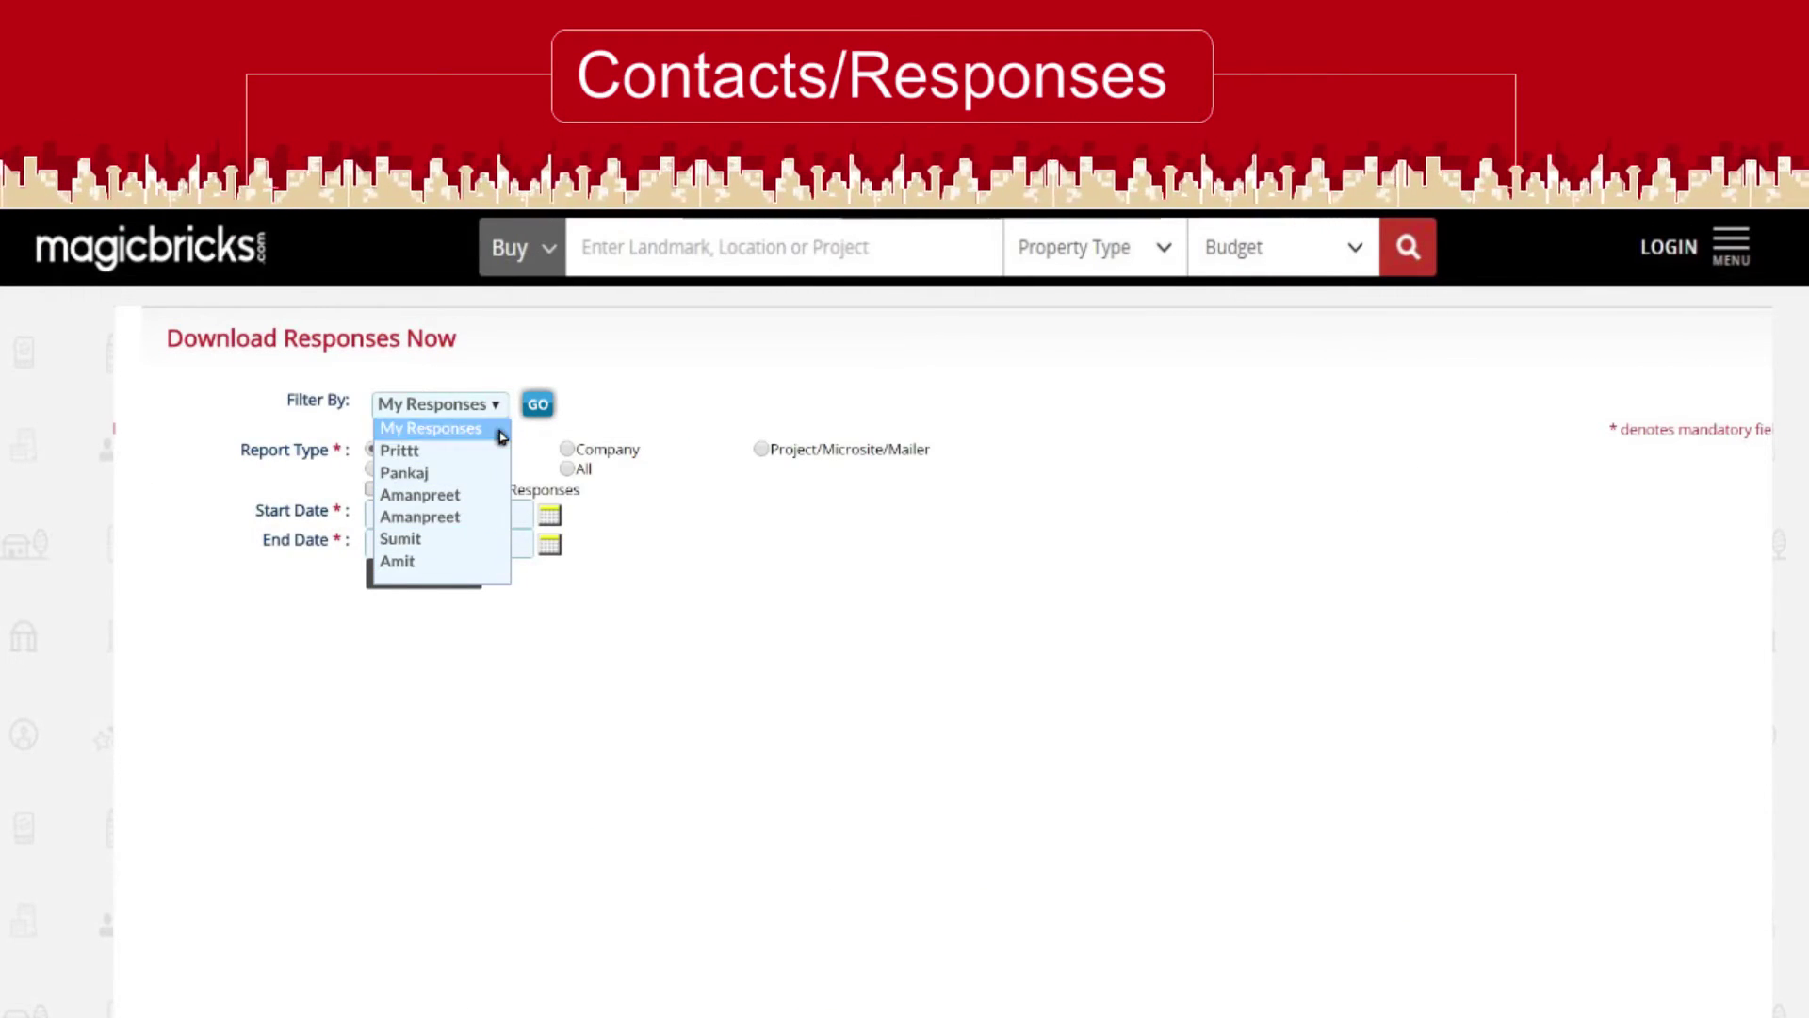
{"action": "left_click", "coordinate": [500, 431]}
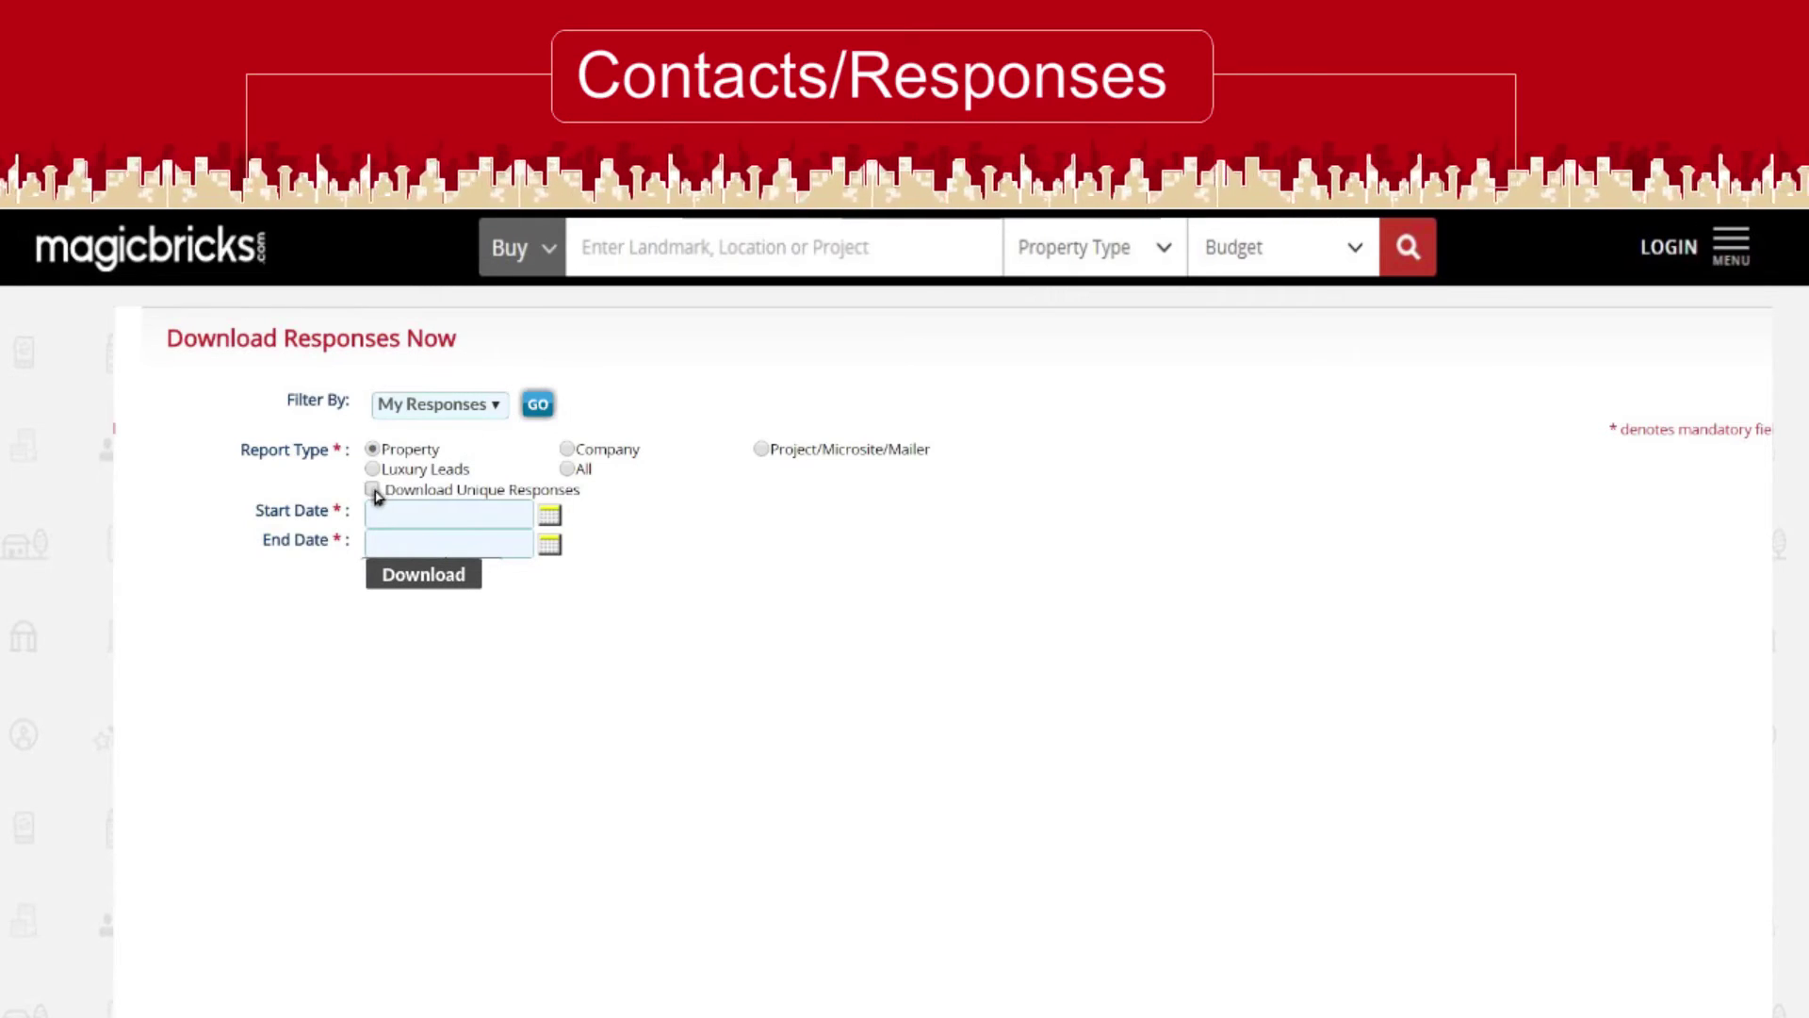
Set the date range 01-05-2016 to 31-05-2016 and download the responses
{"action": "left_click", "coordinate": [551, 516]}
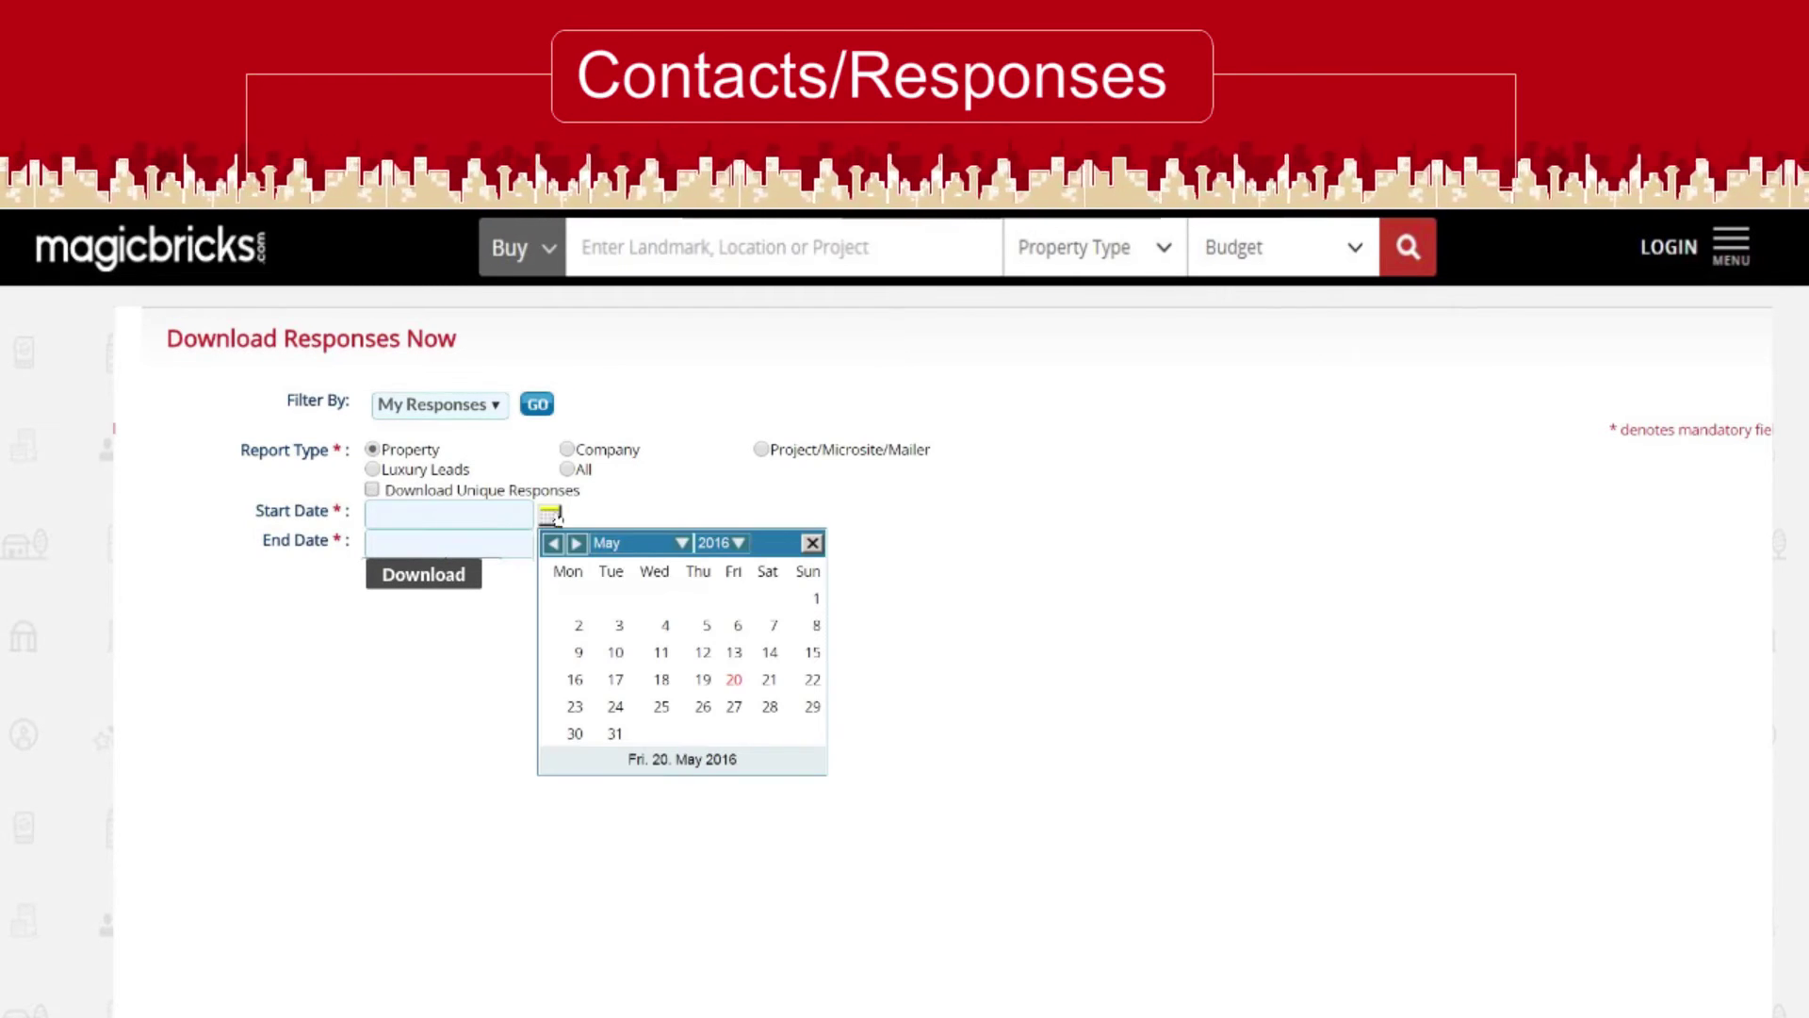
{"action": "left_click", "coordinate": [813, 597]}
{"action": "left_click", "coordinate": [549, 545]}
{"action": "left_click", "coordinate": [615, 763]}
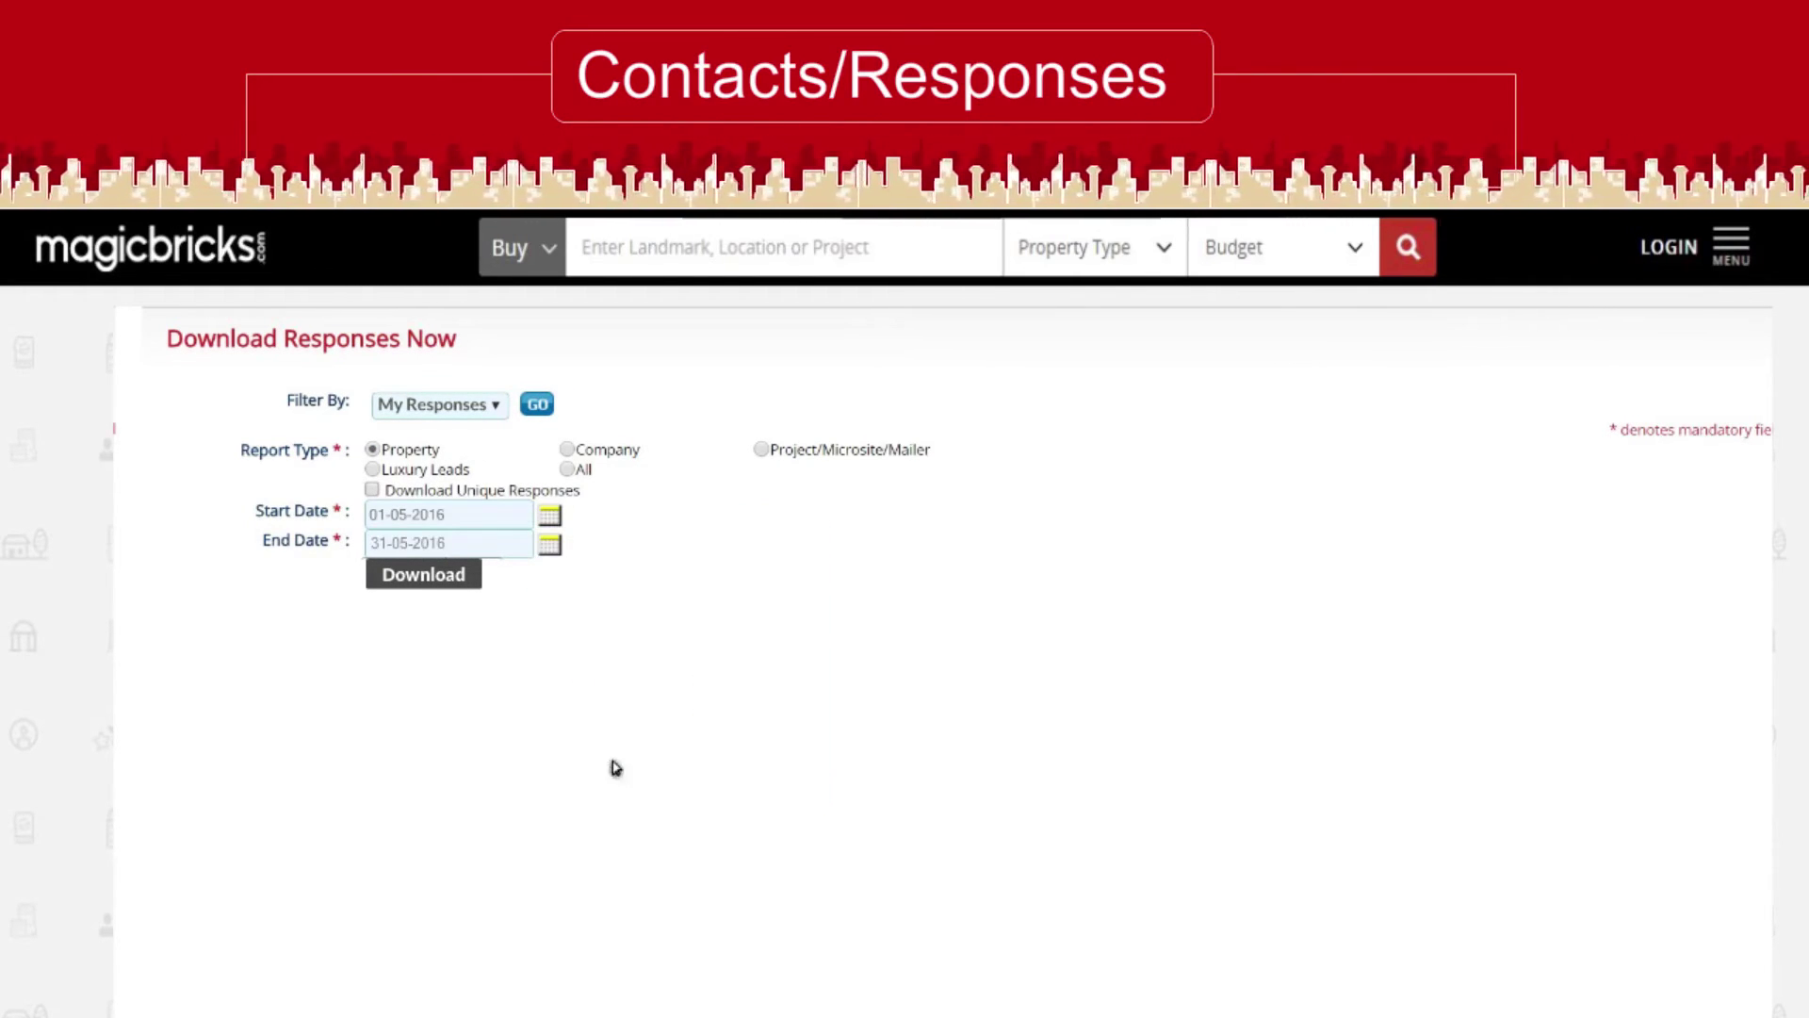
{"action": "left_click", "coordinate": [436, 577]}
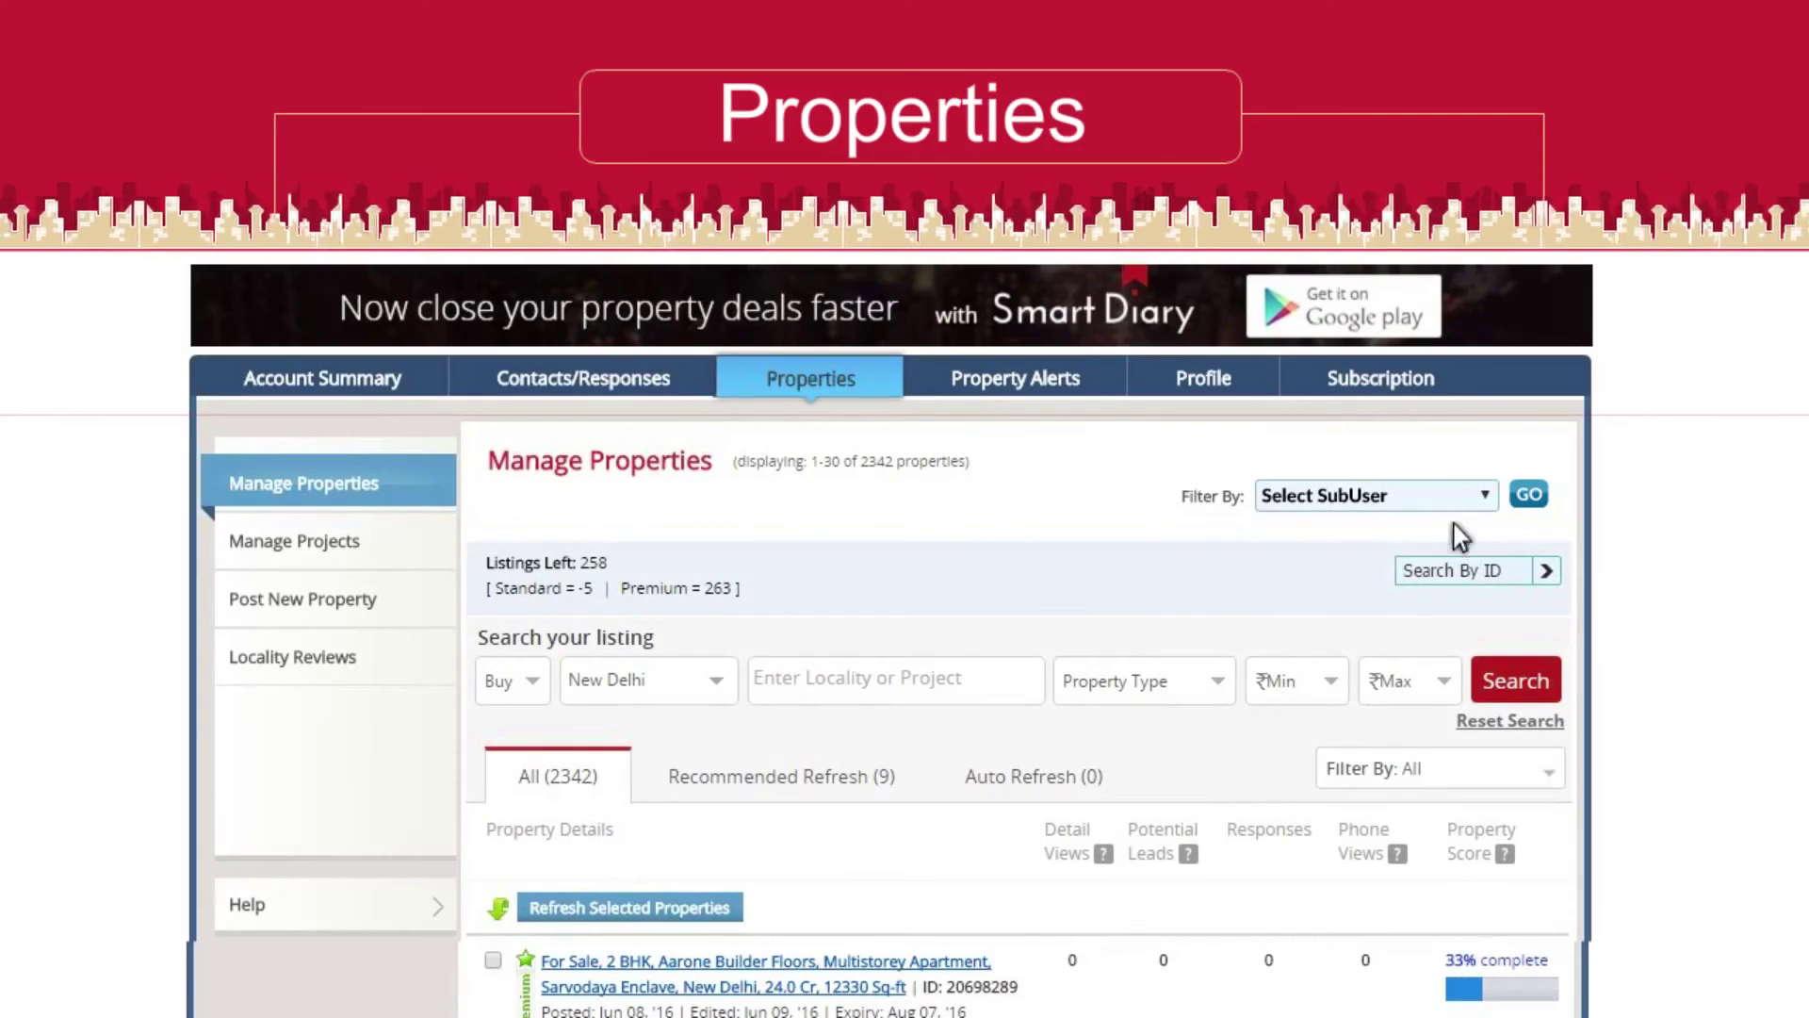
Filter the managed properties to show only one sub-user's listings
{"action": "left_click", "coordinate": [1483, 492]}
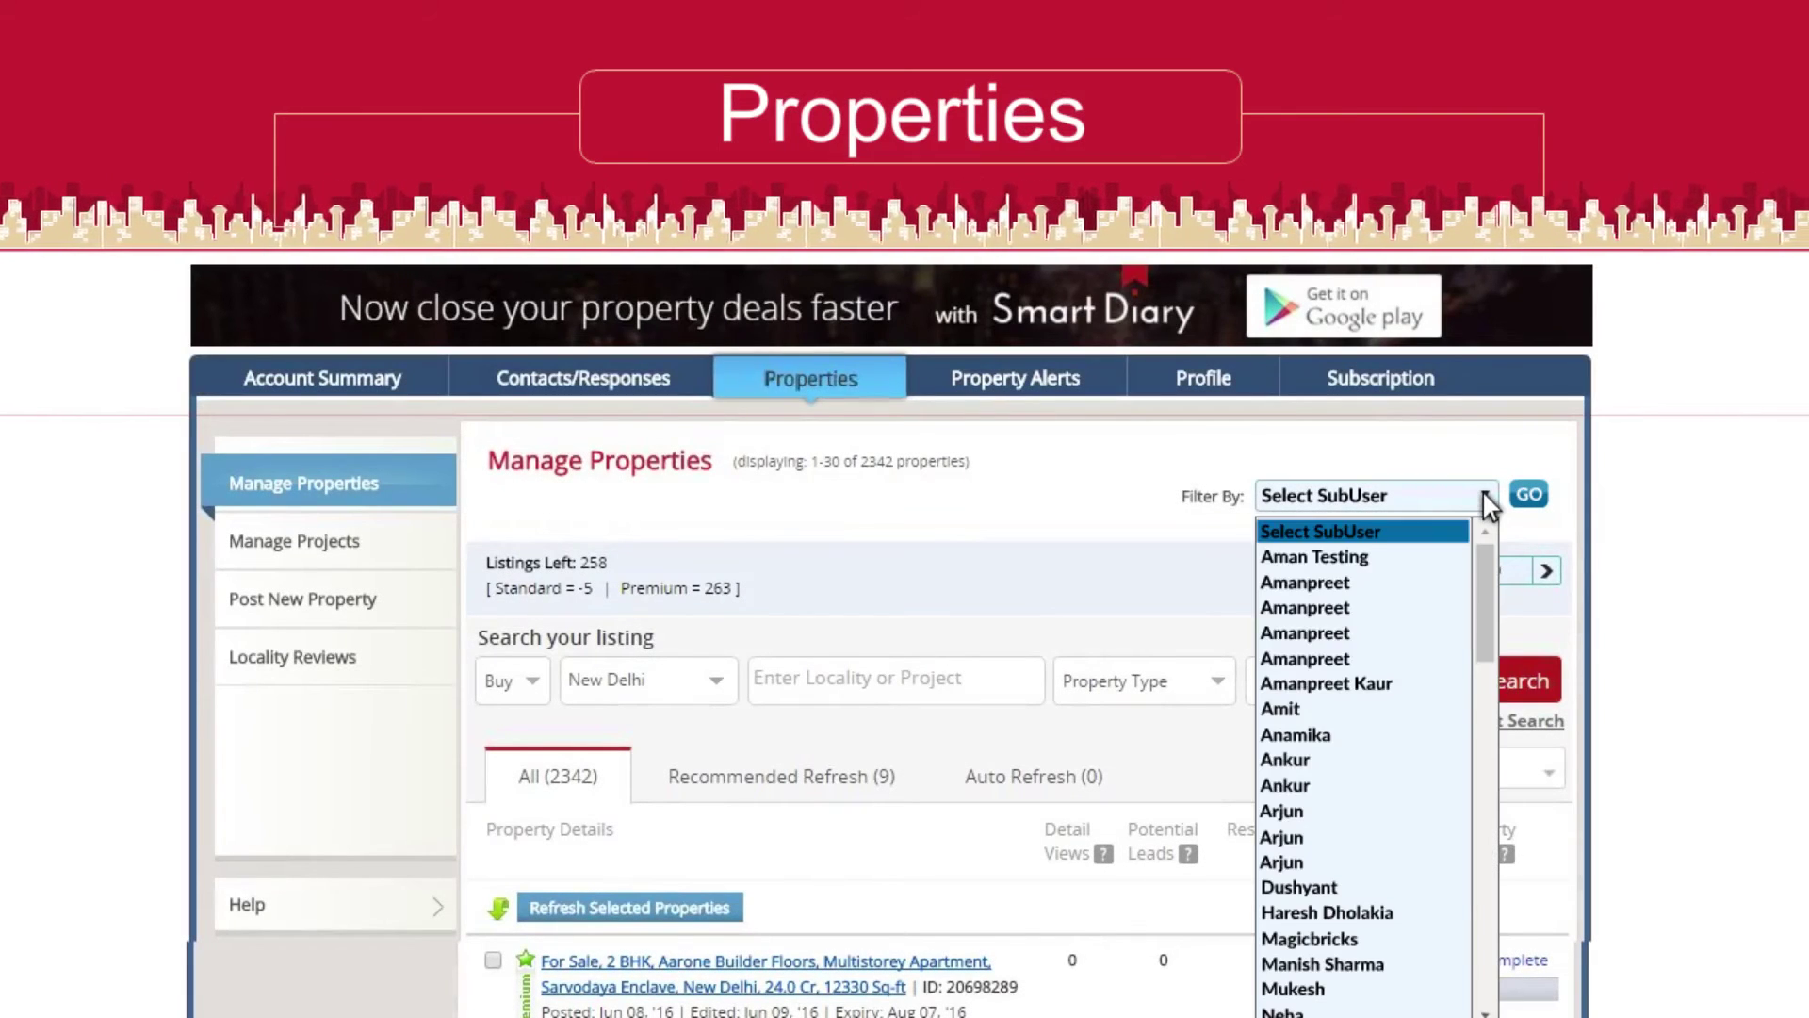
{"action": "left_click", "coordinate": [1343, 711]}
{"action": "left_click", "coordinate": [1527, 494]}
Choose another sub-user in 'Allocate To' to receive the selected listings
{"action": "scroll", "coordinate": [955, 724], "scroll_direction": "down", "scroll_amount": 3}
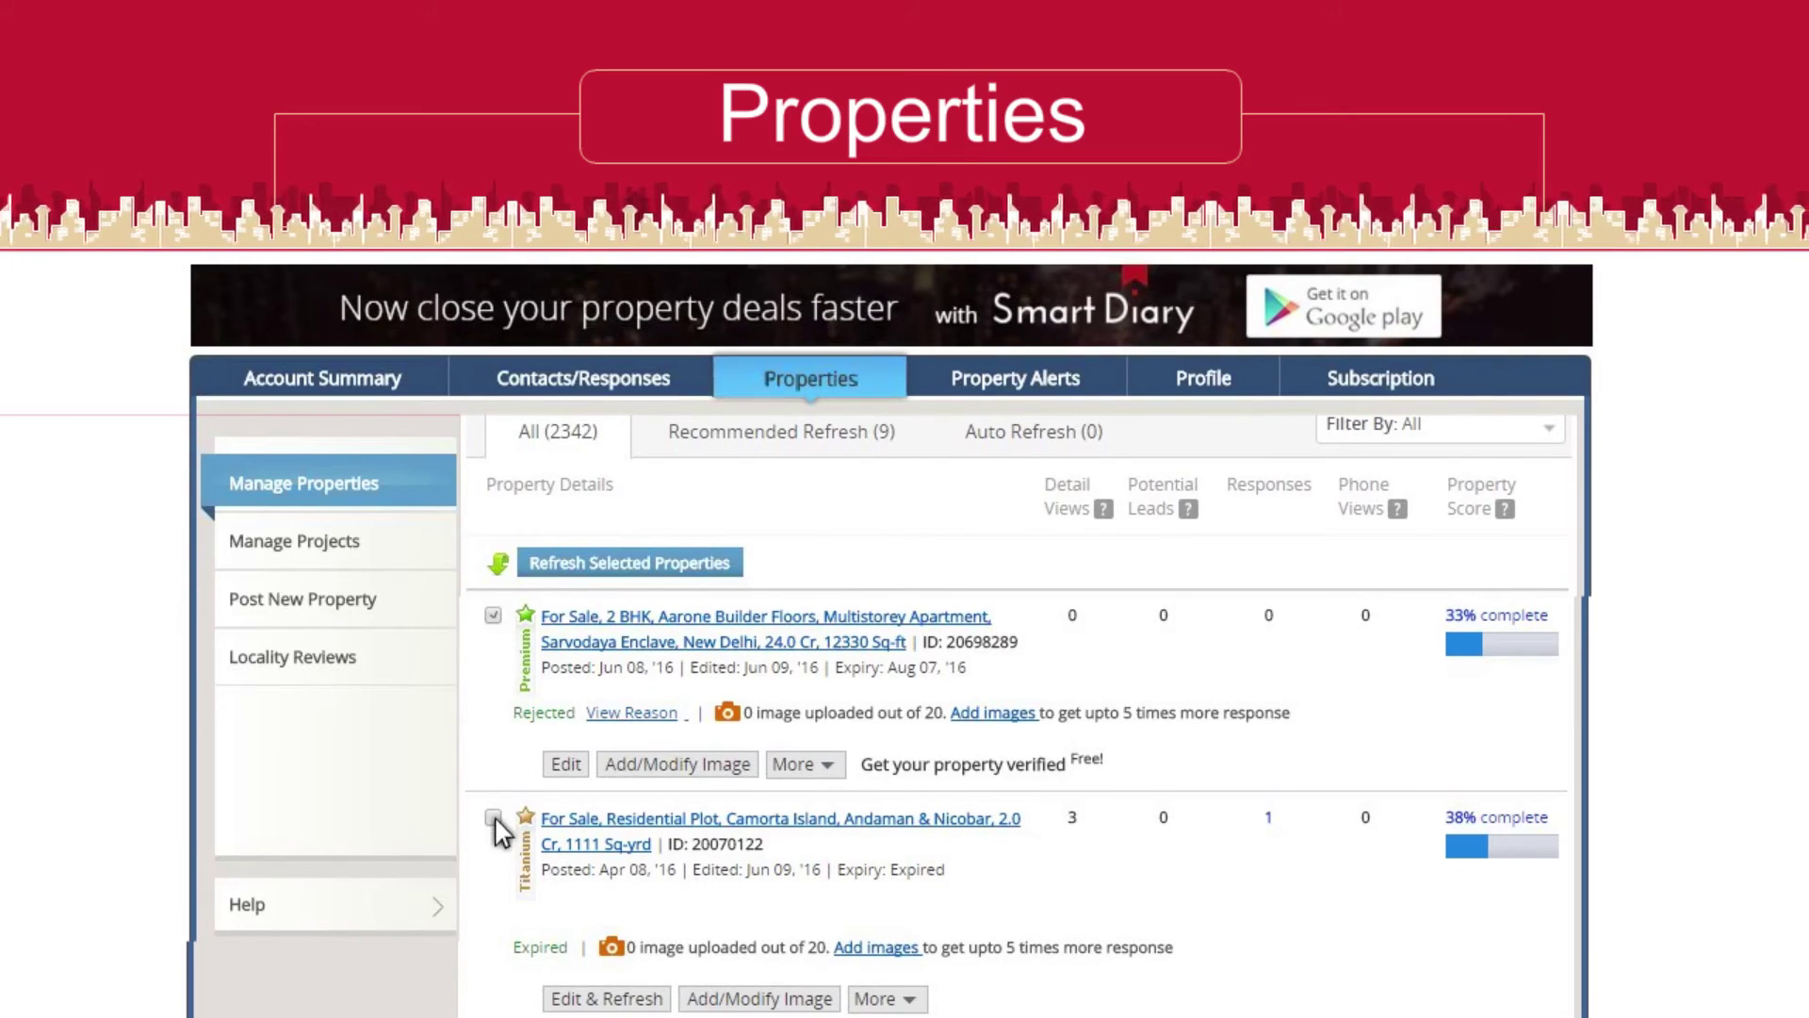
{"action": "scroll", "coordinate": [494, 818], "scroll_direction": "down", "scroll_amount": 10}
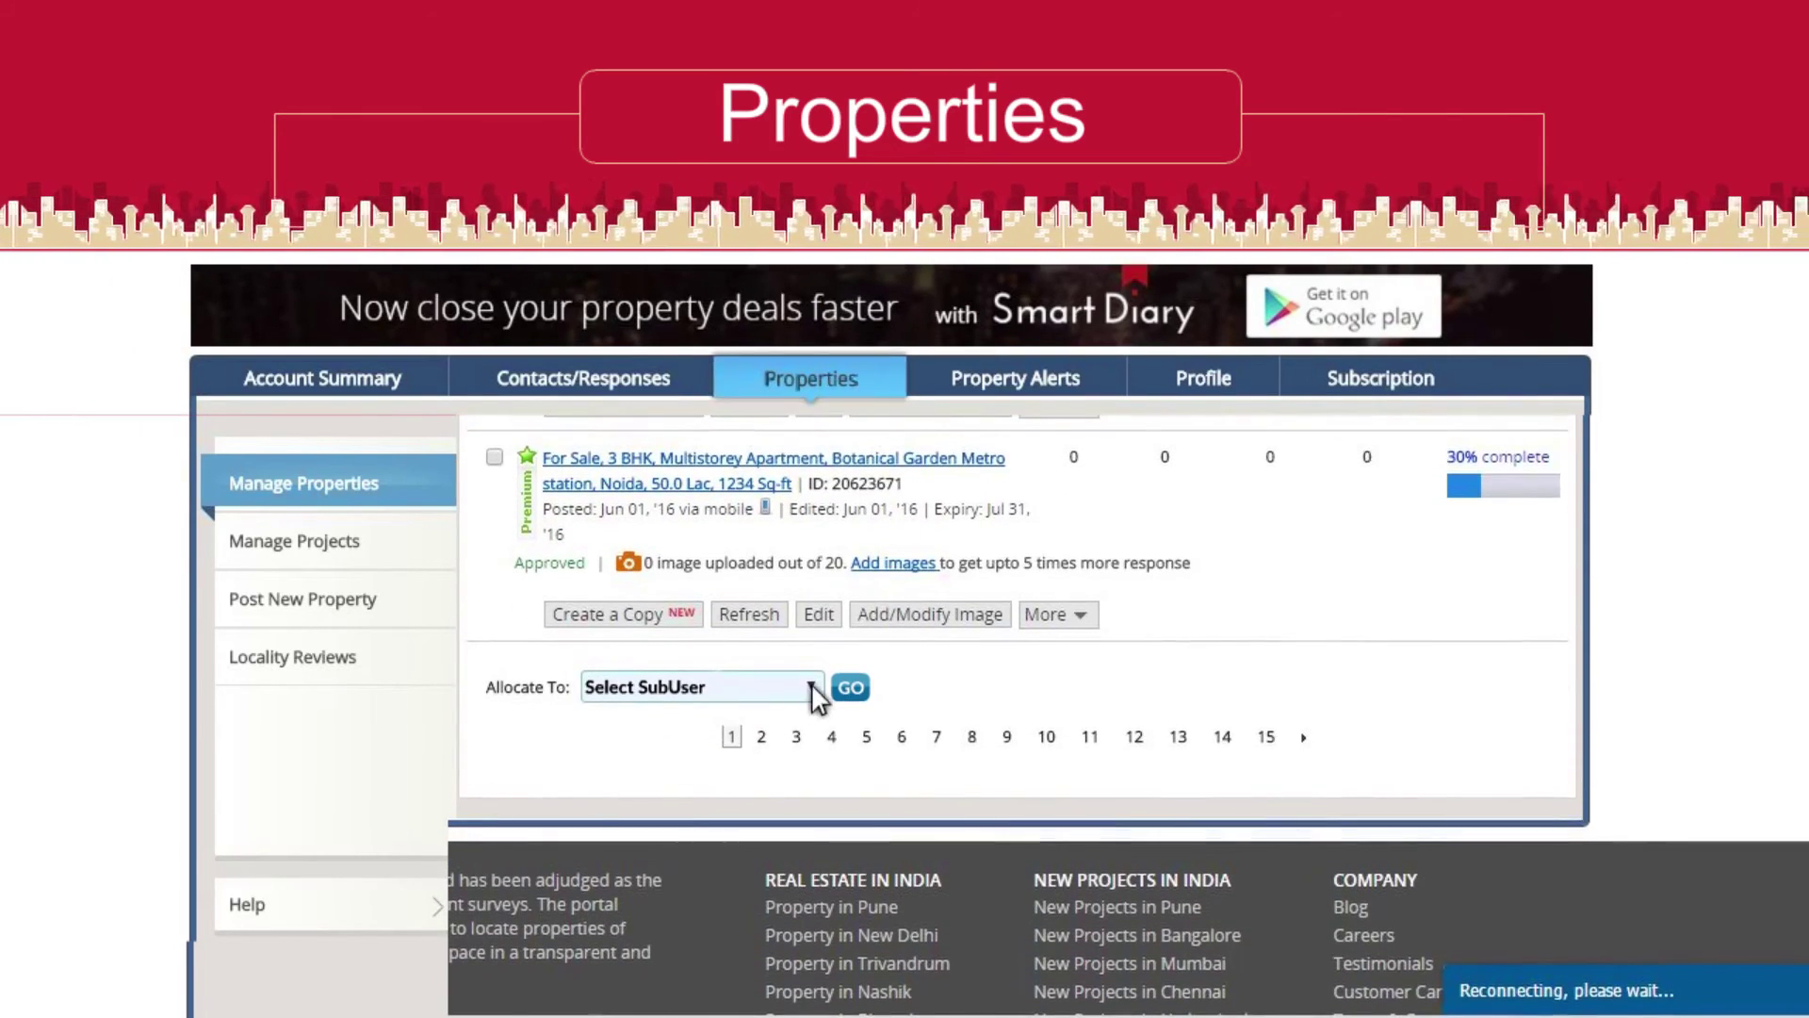
{"action": "left_click", "coordinate": [811, 688]}
{"action": "left_click", "coordinate": [739, 795]}
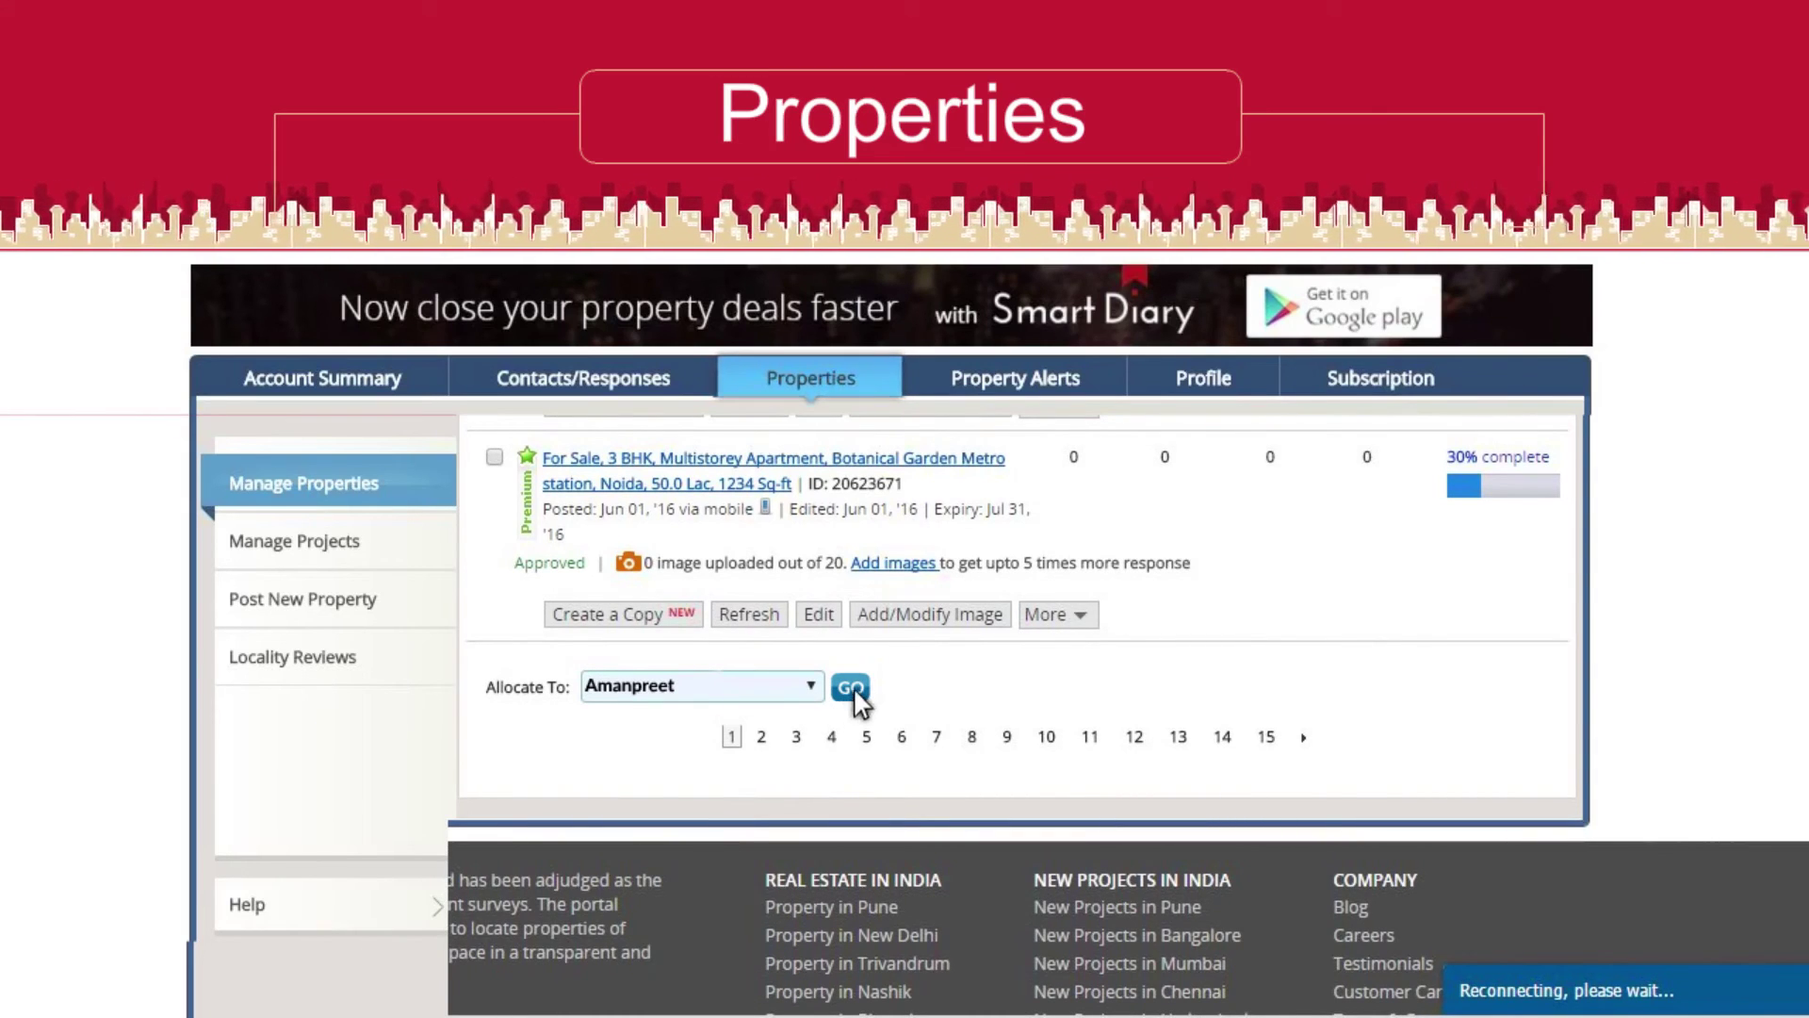